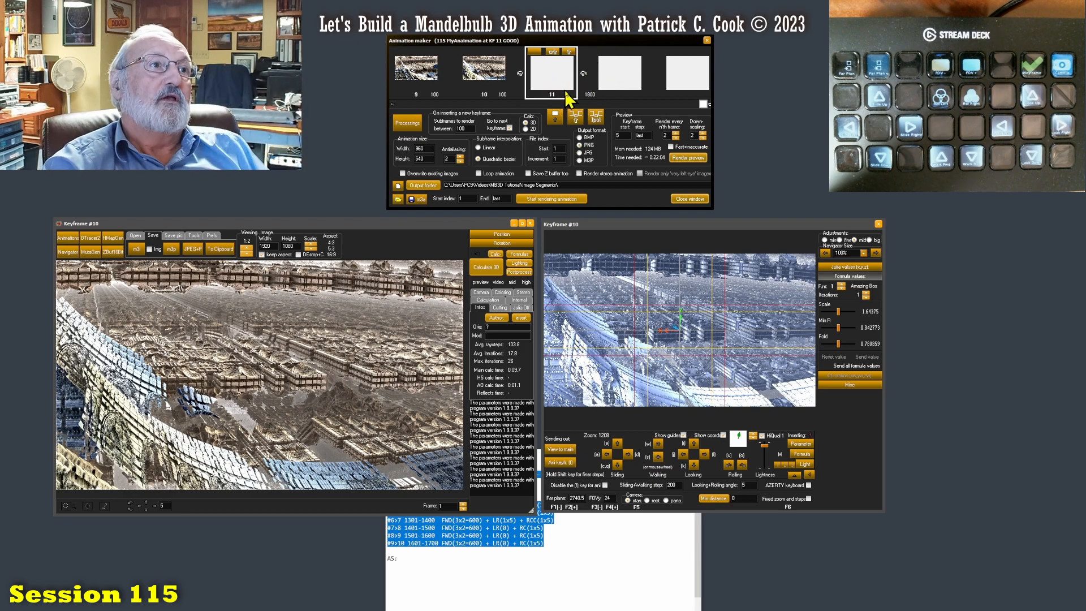
# - Compare the last keyframe in the animation timeline with the last entry in the keyframe notes
pyautogui.click(494, 546)
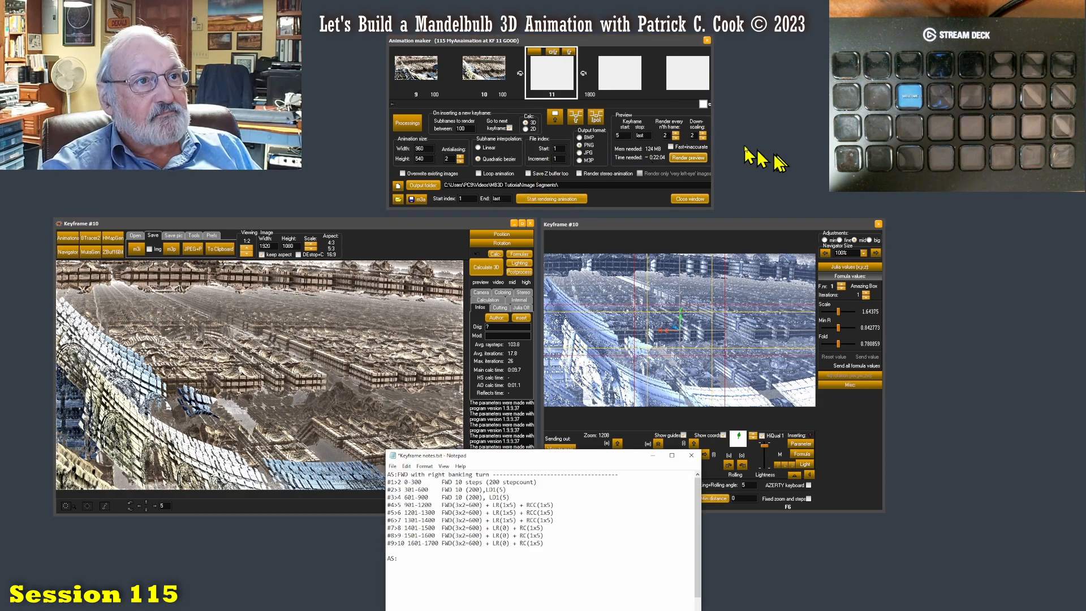
pyautogui.moveTo(701, 104); pyautogui.dragTo(668, 105)
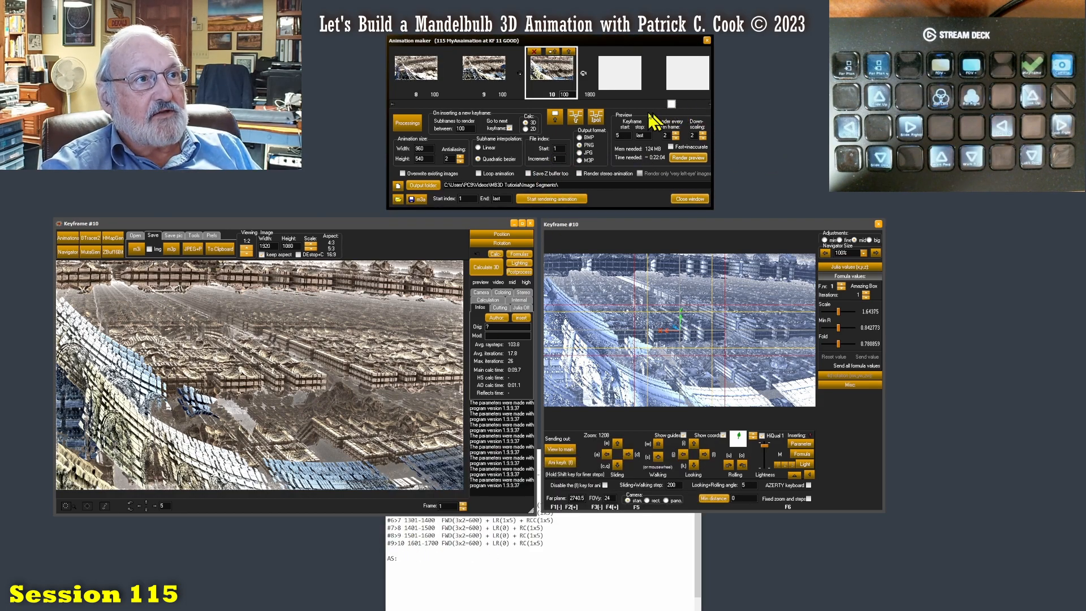
pyautogui.moveTo(395, 543); pyautogui.dragTo(410, 545)
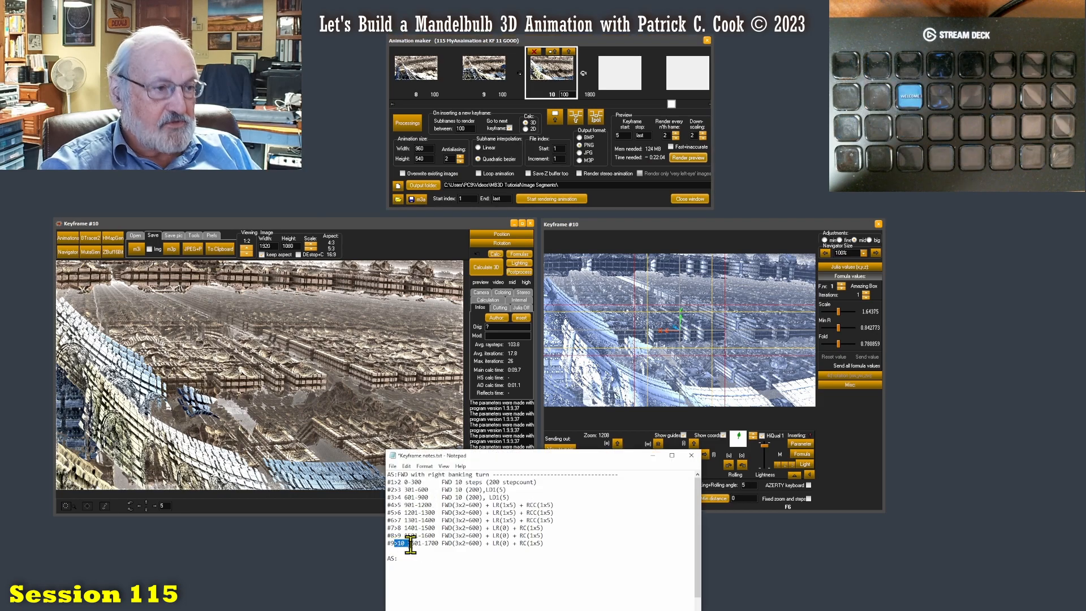
pyautogui.moveTo(672, 104); pyautogui.dragTo(698, 114)
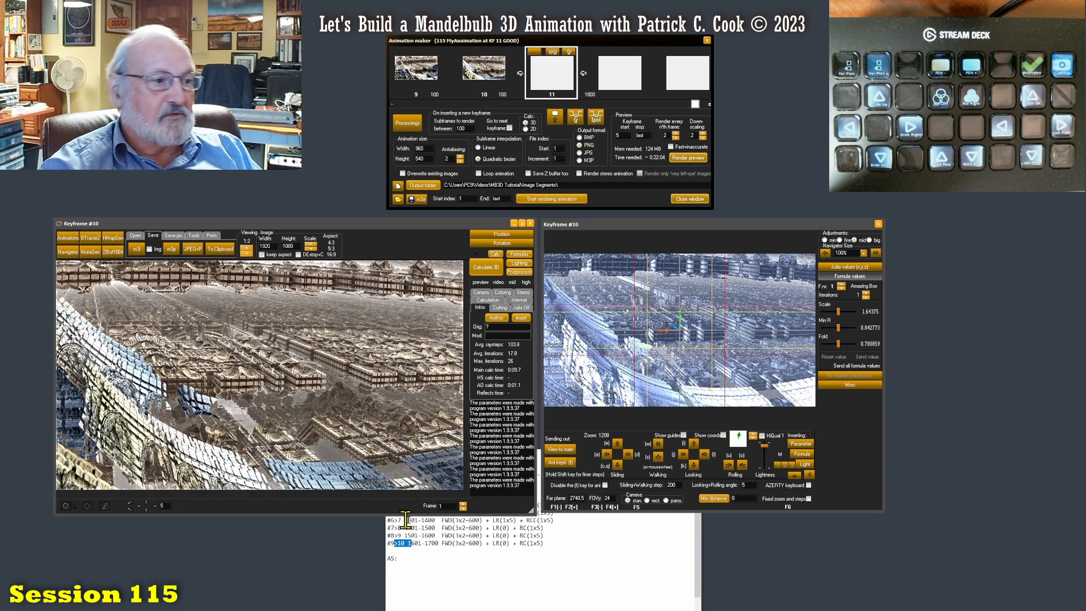
# - Begin a new entry labelled #11>12 at the AS: line of the keyframe notes
pyautogui.click(409, 567)
pyautogui.write('11')
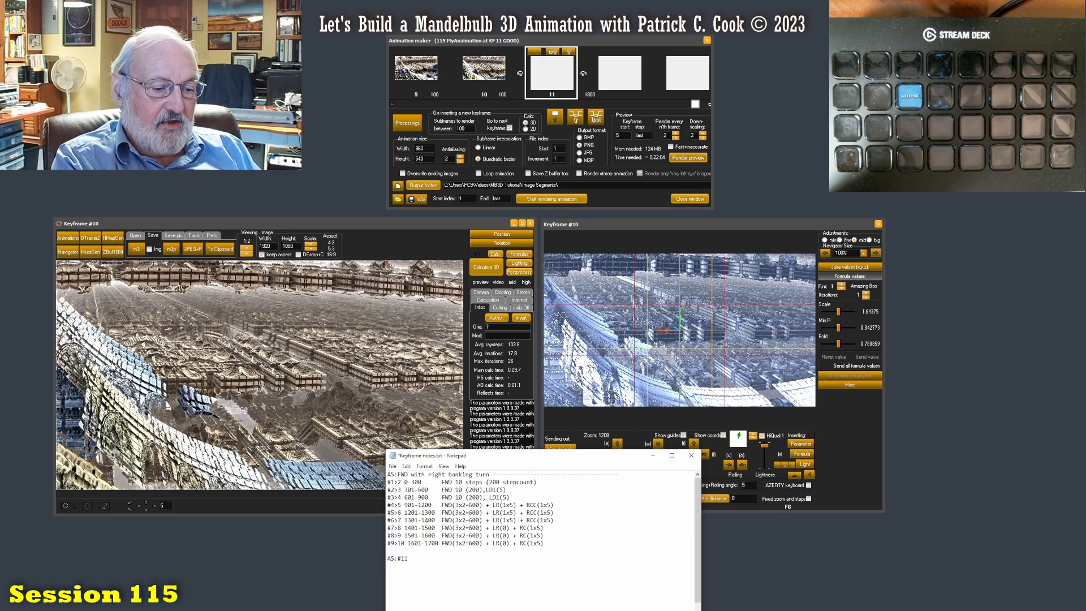
pyautogui.write('>12')
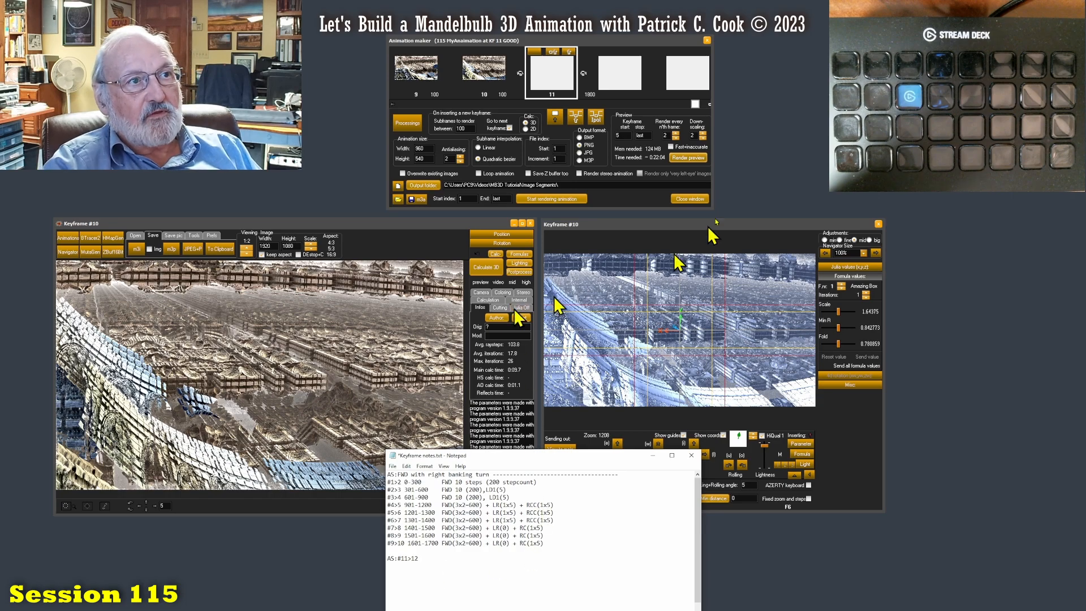
# - Check the navigator's sliding and walking step against the forward-movement notation in the keyframe notes
pyautogui.moveTo(695, 104)
pyautogui.mouseDown()
pyautogui.moveTo(676, 104)
pyautogui.moveTo(697, 105)
pyautogui.mouseUp()
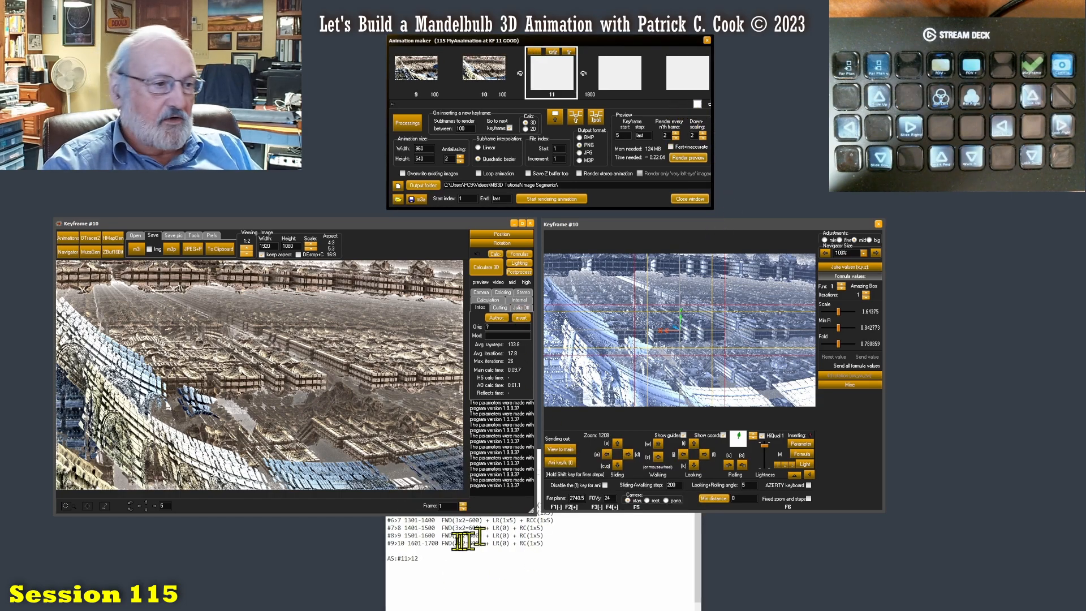
pyautogui.click(436, 565)
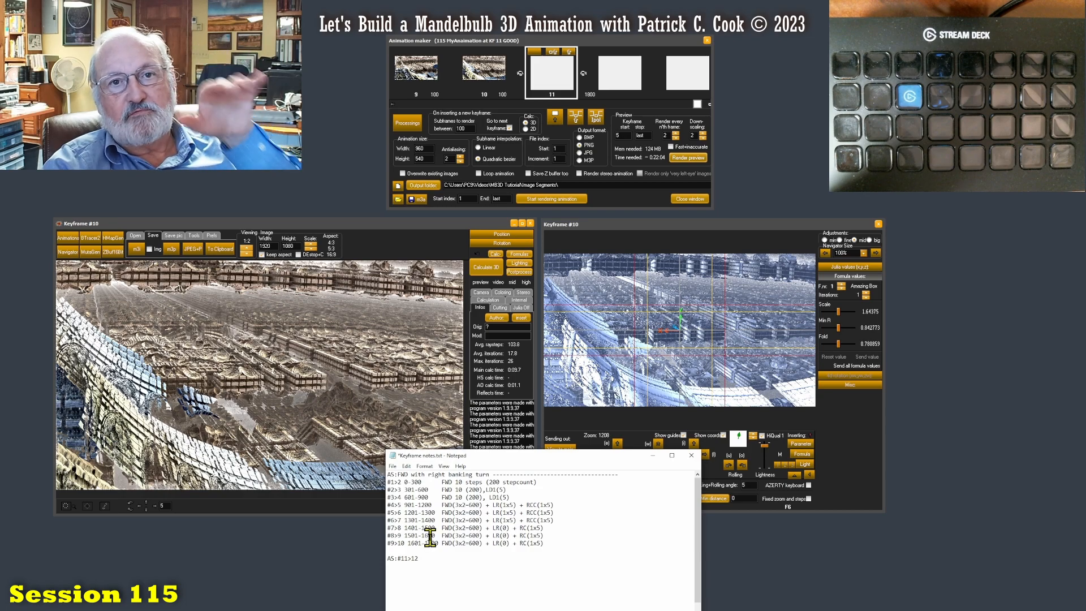
pyautogui.click(717, 226)
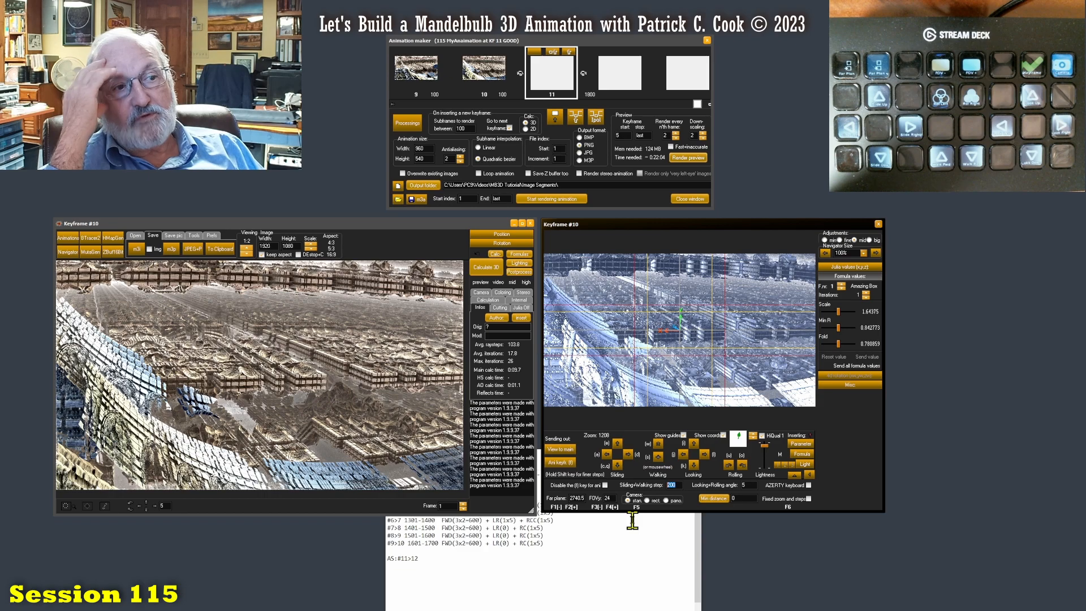
pyautogui.click(502, 547)
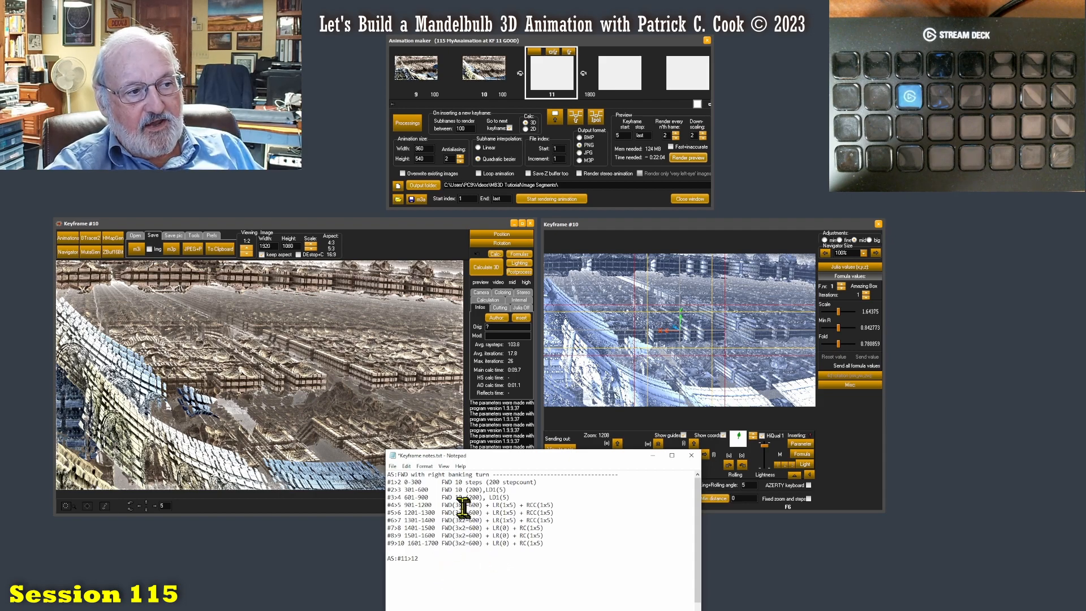
pyautogui.moveTo(468, 513); pyautogui.dragTo(477, 512)
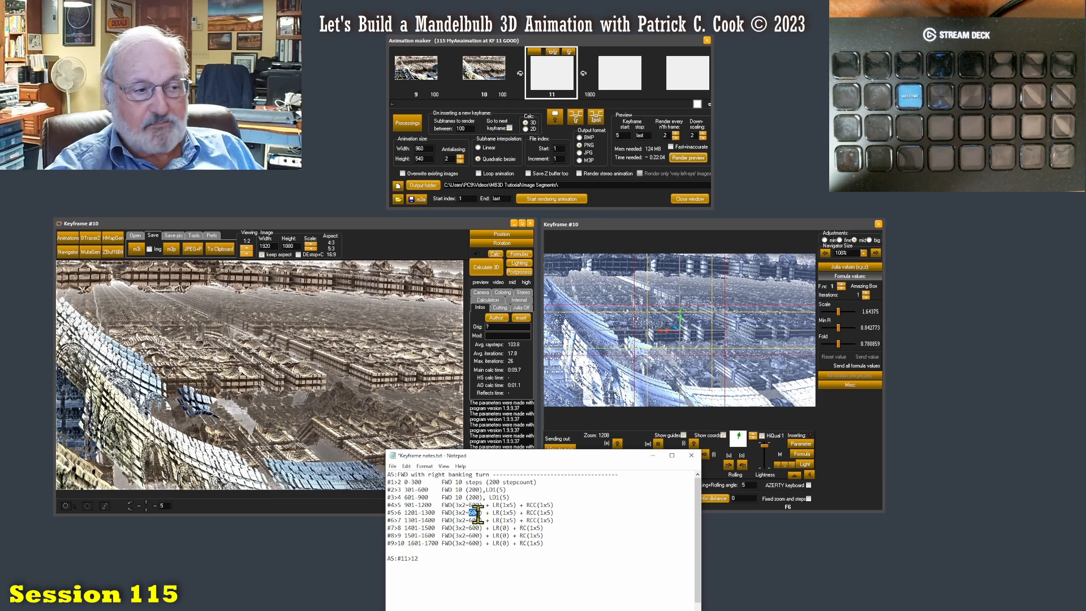
pyautogui.click(872, 501)
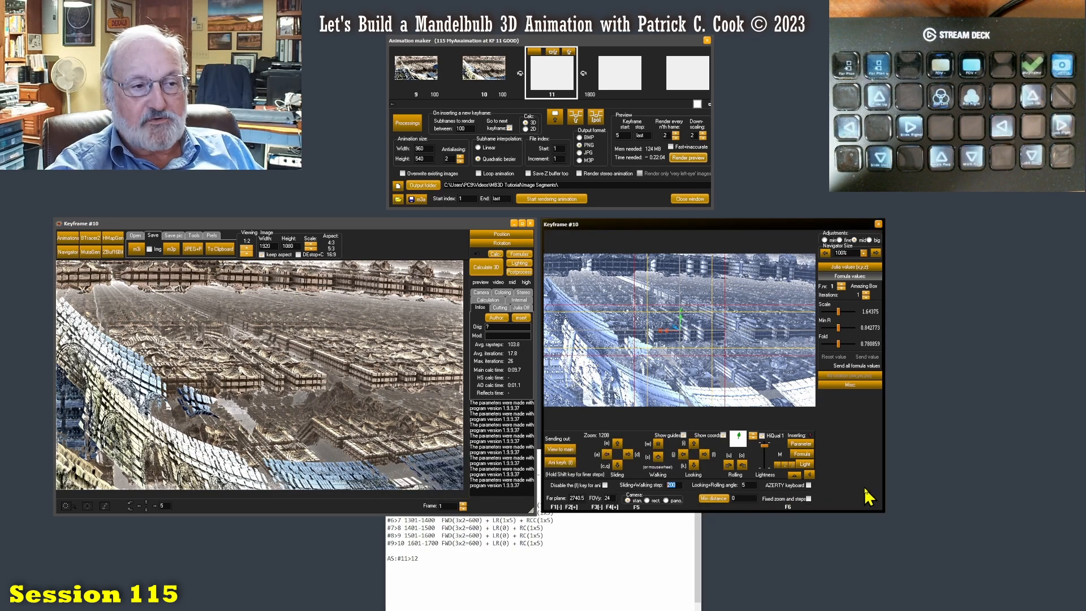
pyautogui.click(577, 527)
# - Expand 3x2 to 3x200 in the FWD notation of entries #4>5 through #9>10 and save the keyframe notes
pyautogui.moveTo(576, 457); pyautogui.dragTo(581, 504)
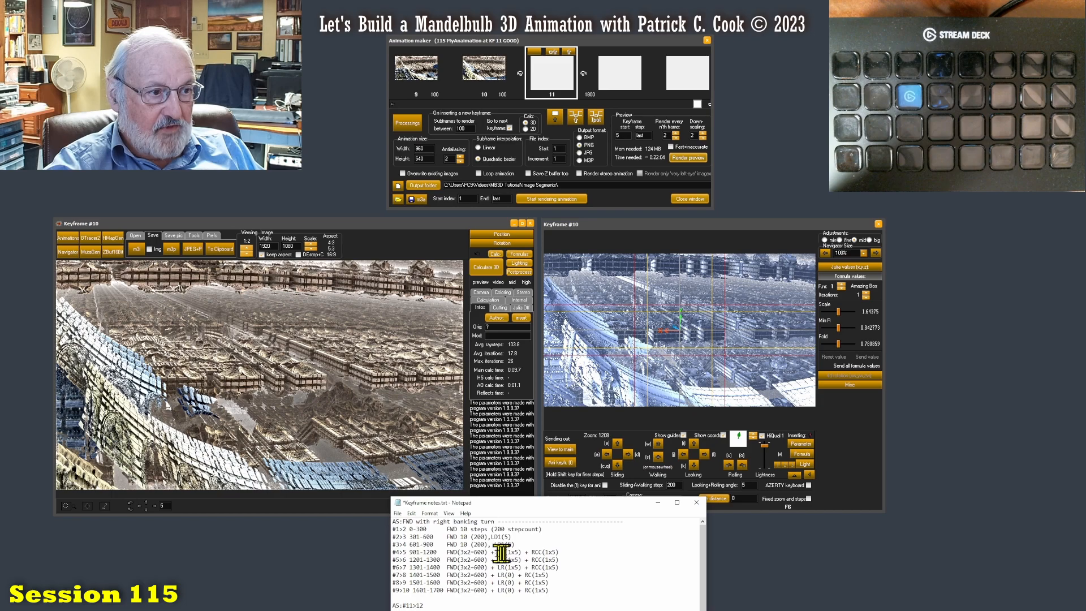
pyautogui.doubleClick(481, 552)
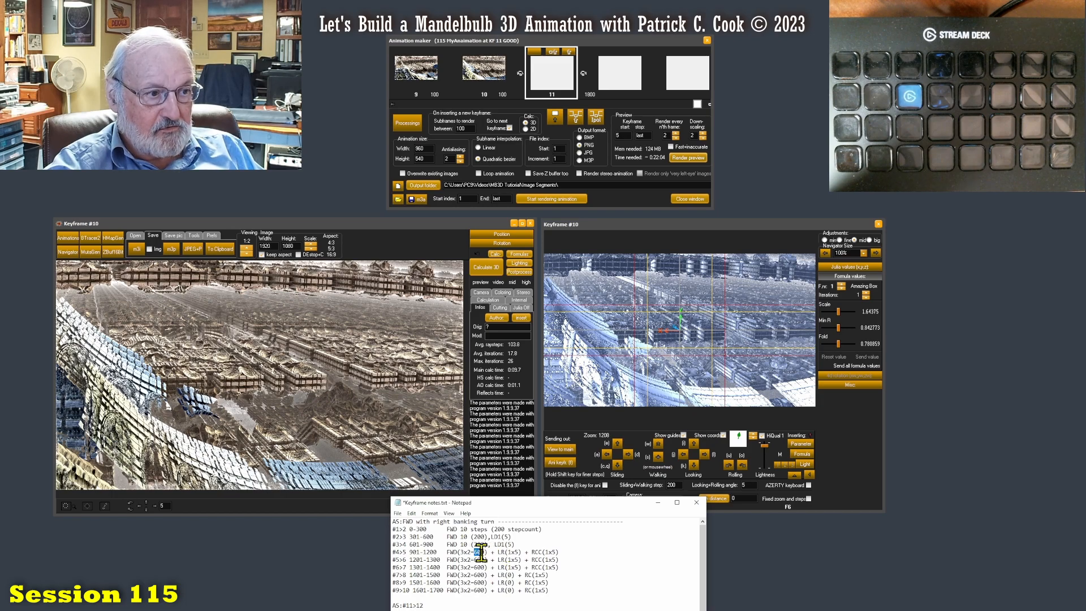
pyautogui.moveTo(460, 552); pyautogui.dragTo(466, 552)
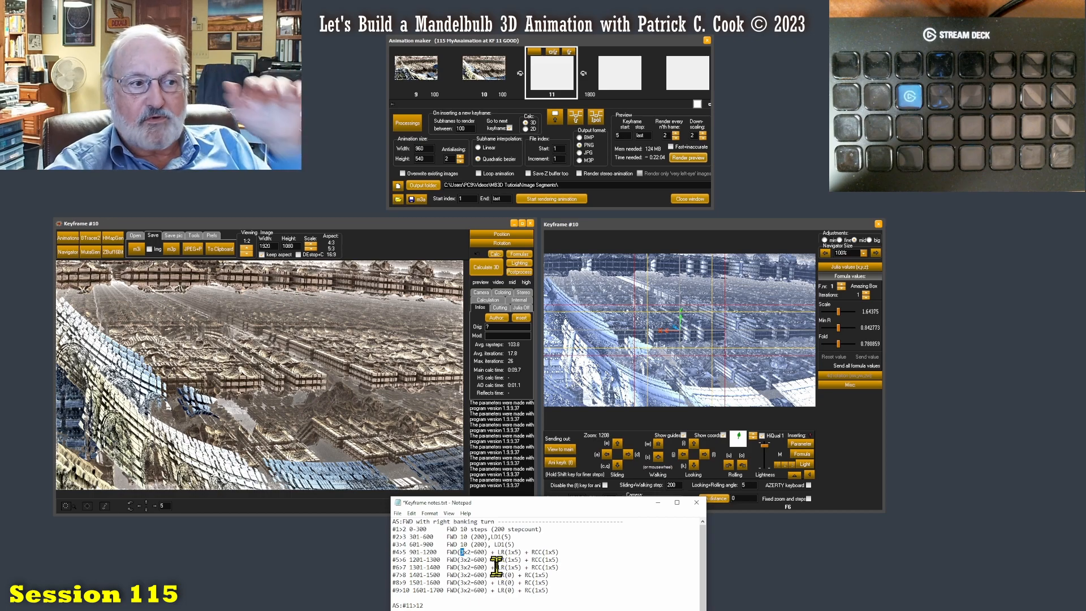
pyautogui.click(469, 553)
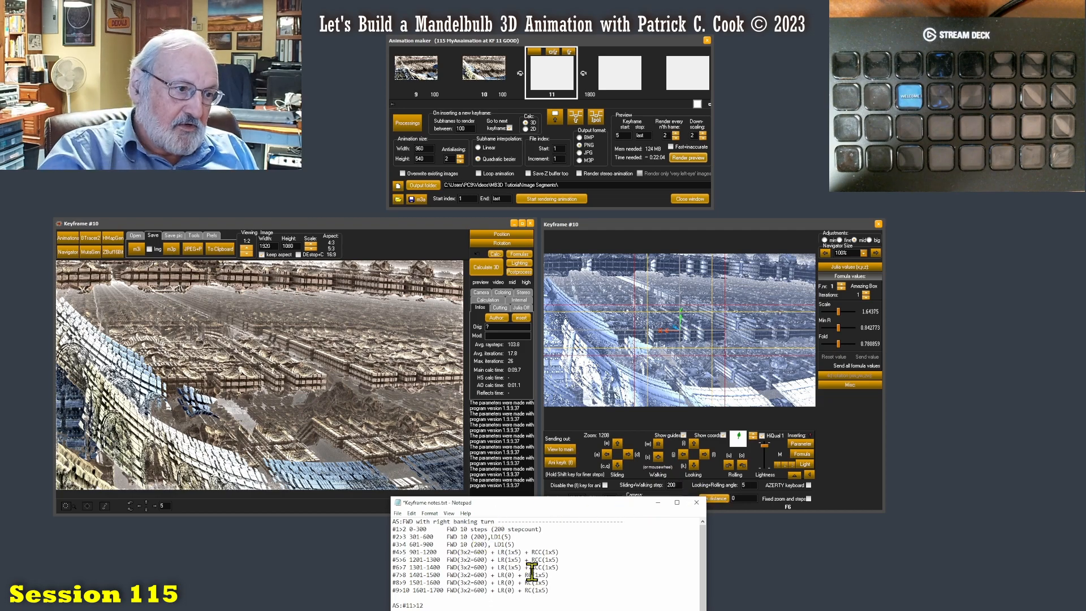
pyautogui.write('00-')
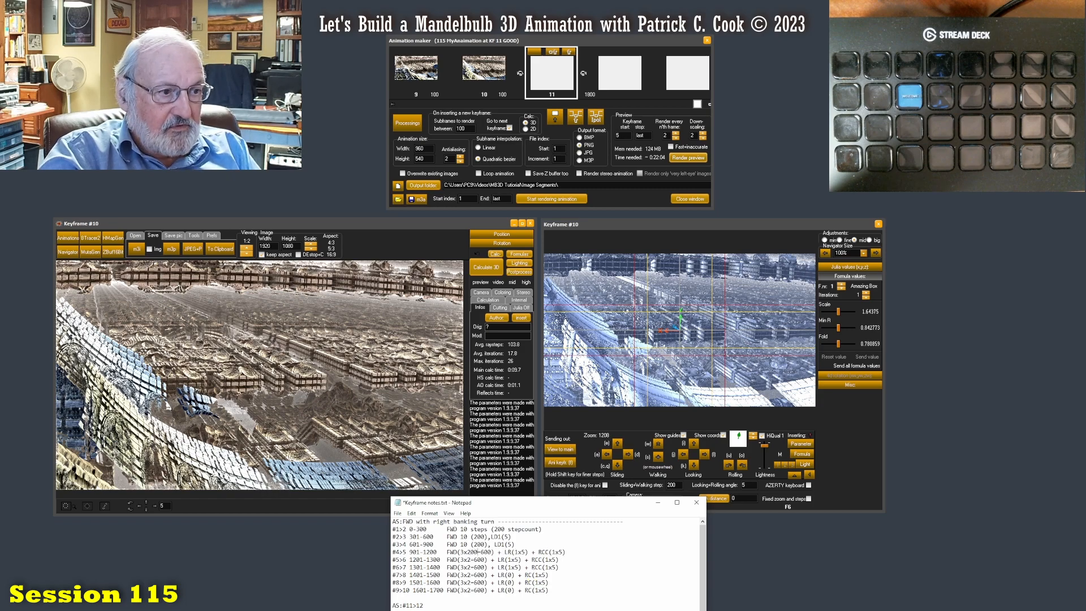
pyautogui.write('00')
pyautogui.press('Down')
pyautogui.press('Left')
pyautogui.press('Left')
pyautogui.press('Left')
pyautogui.write('00')
pyautogui.write('00')
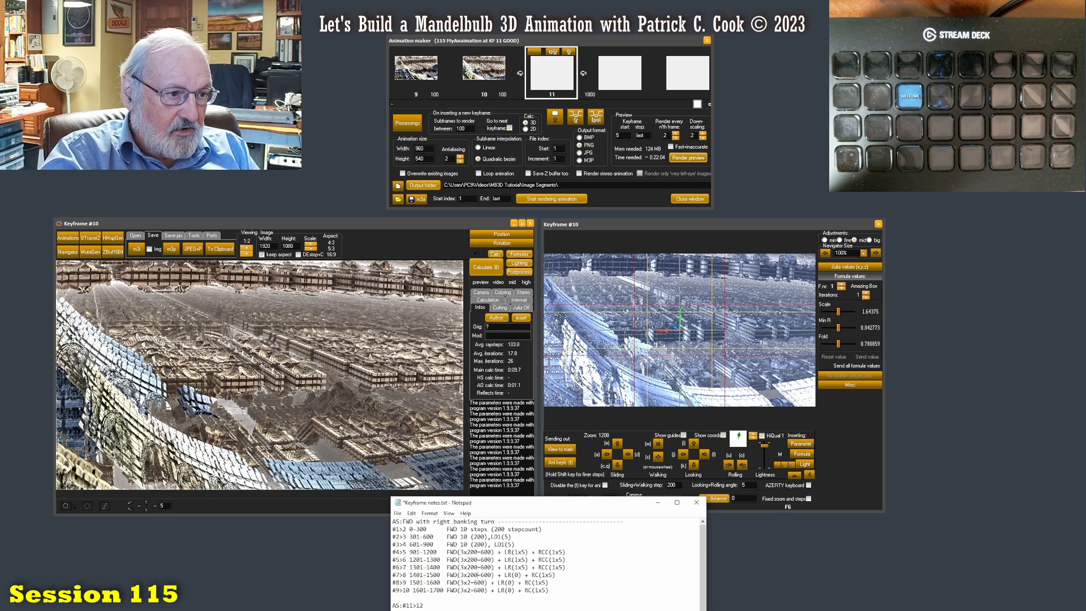
pyautogui.write('00')
pyautogui.press('Down')
pyautogui.press('Left')
pyautogui.press('Left')
pyautogui.press('Left')
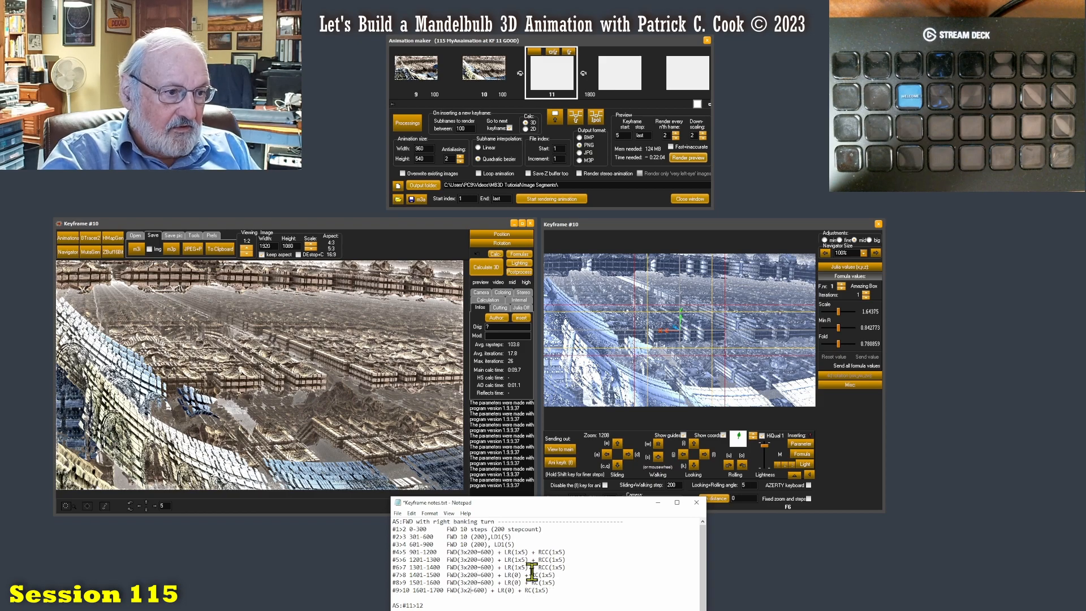
pyautogui.write('00')
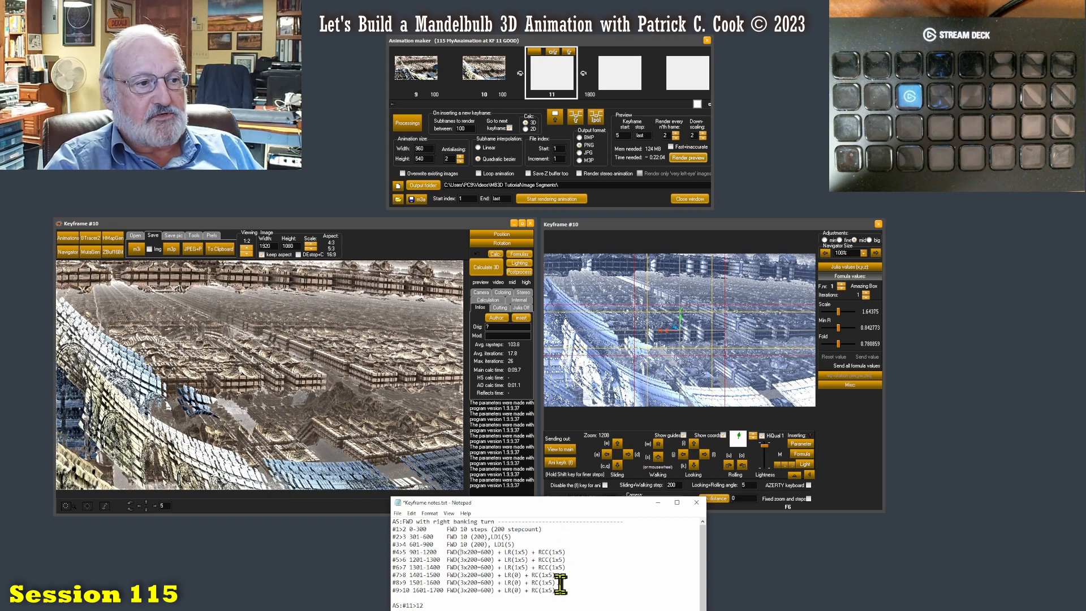
pyautogui.hotkey('ctrl', 's')
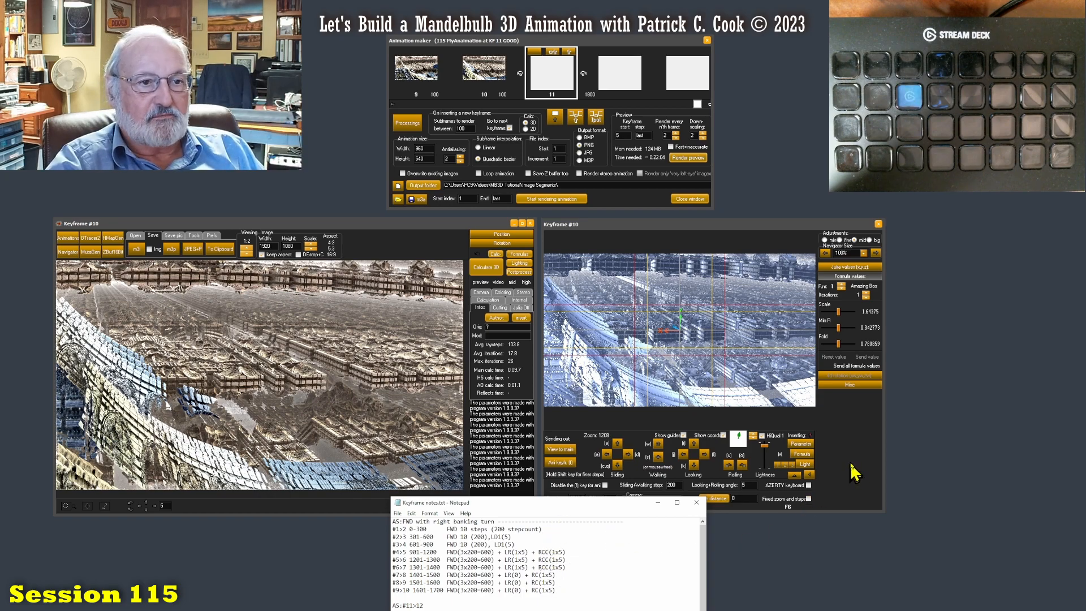
# - Move the #11>12 entry onto its own line below AS: and extend it with FWD(3x200=600) +
pyautogui.click(825, 469)
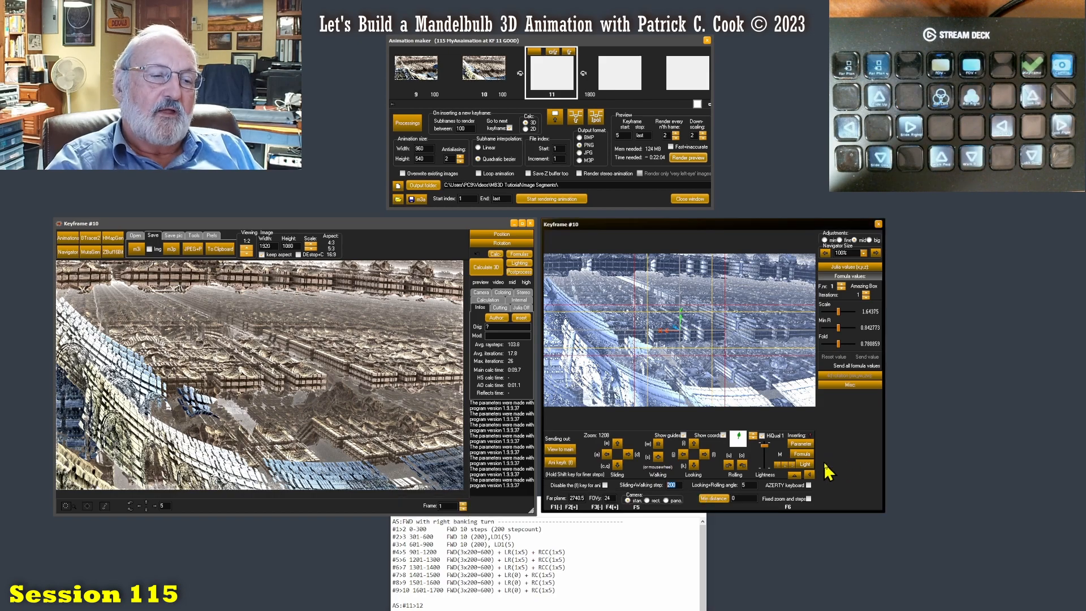
pyautogui.click(678, 484)
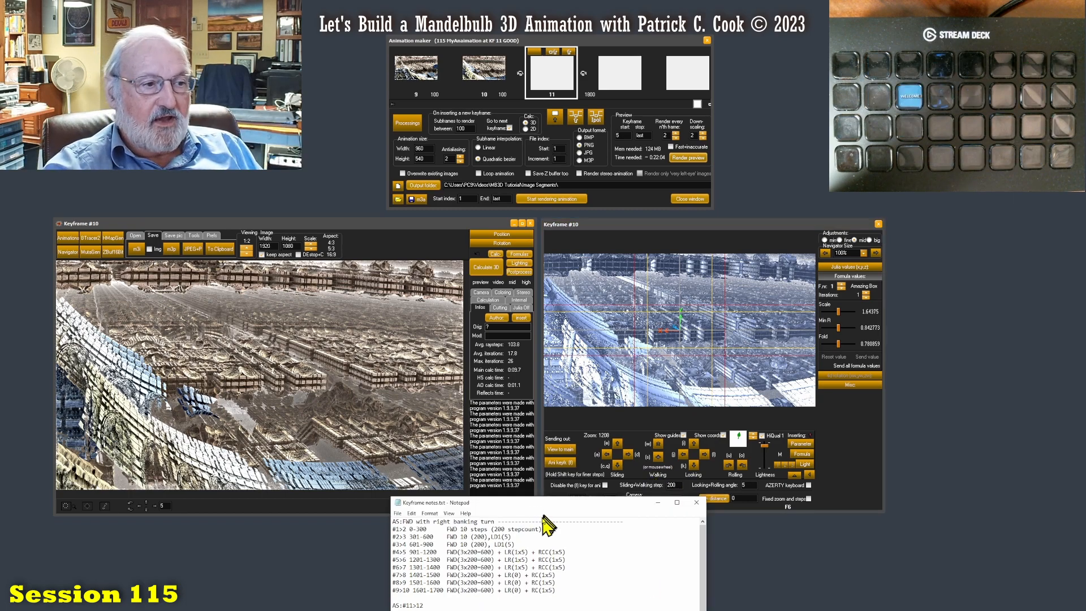
pyautogui.moveTo(548, 513); pyautogui.dragTo(550, 467)
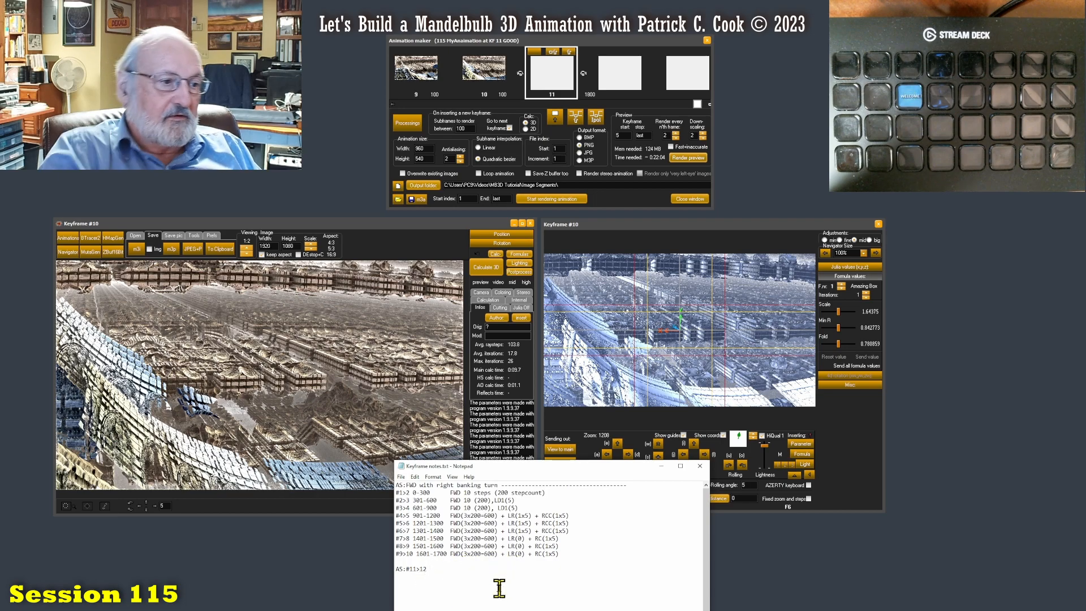
pyautogui.press('Return')
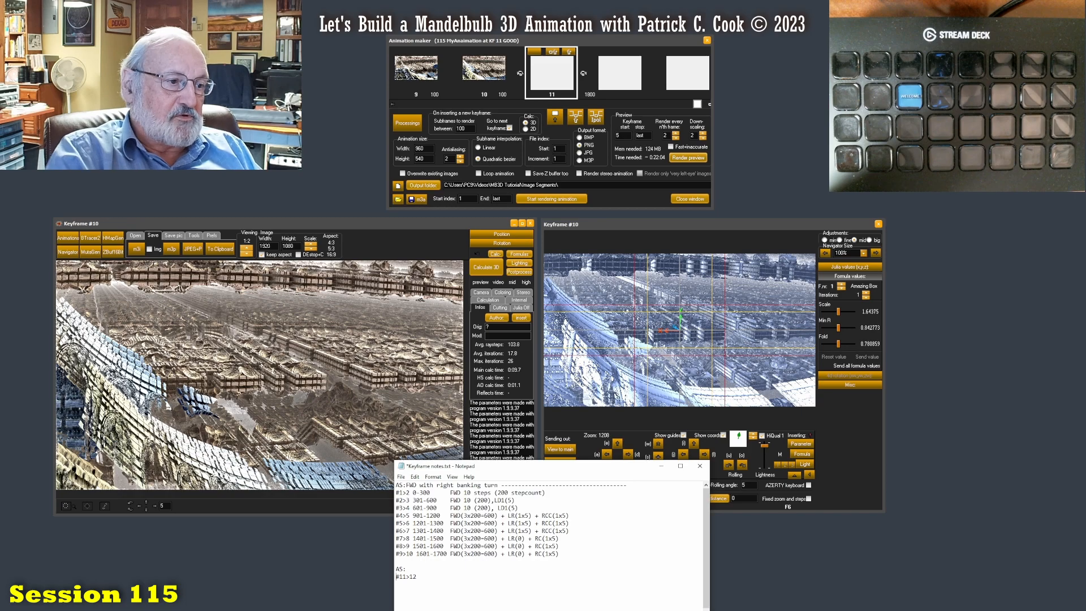
pyautogui.press('pagedown')
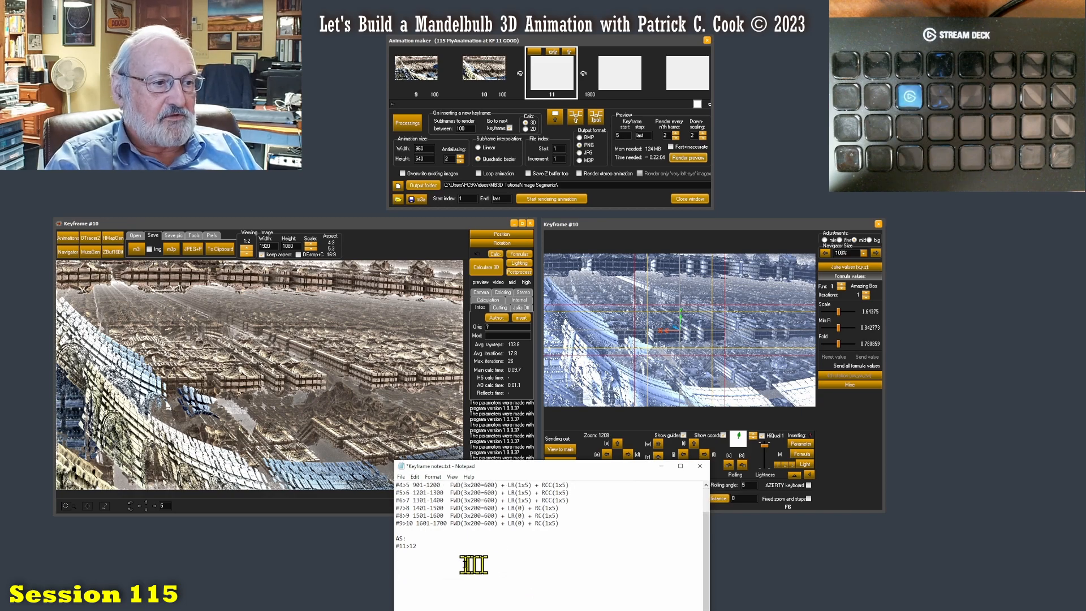
pyautogui.write('FWD(')
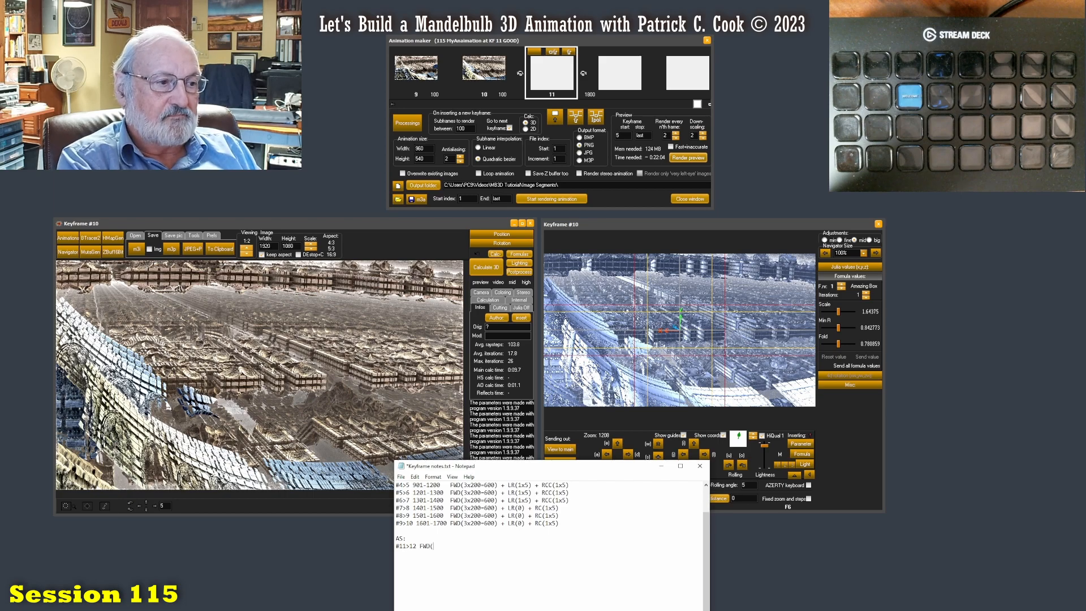
pyautogui.write('3x200')
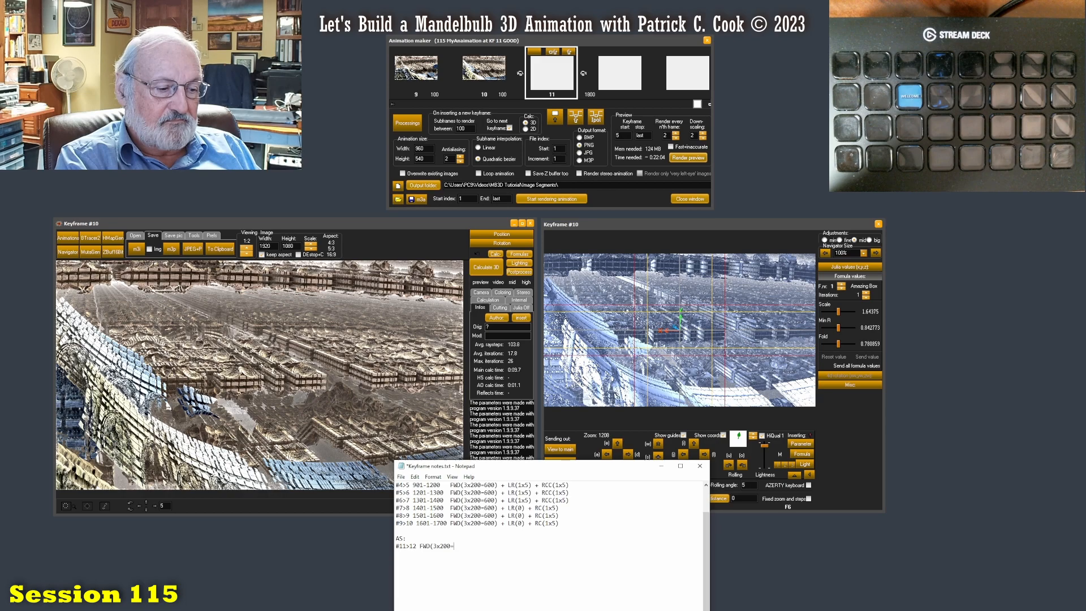
pyautogui.write('=600) +')
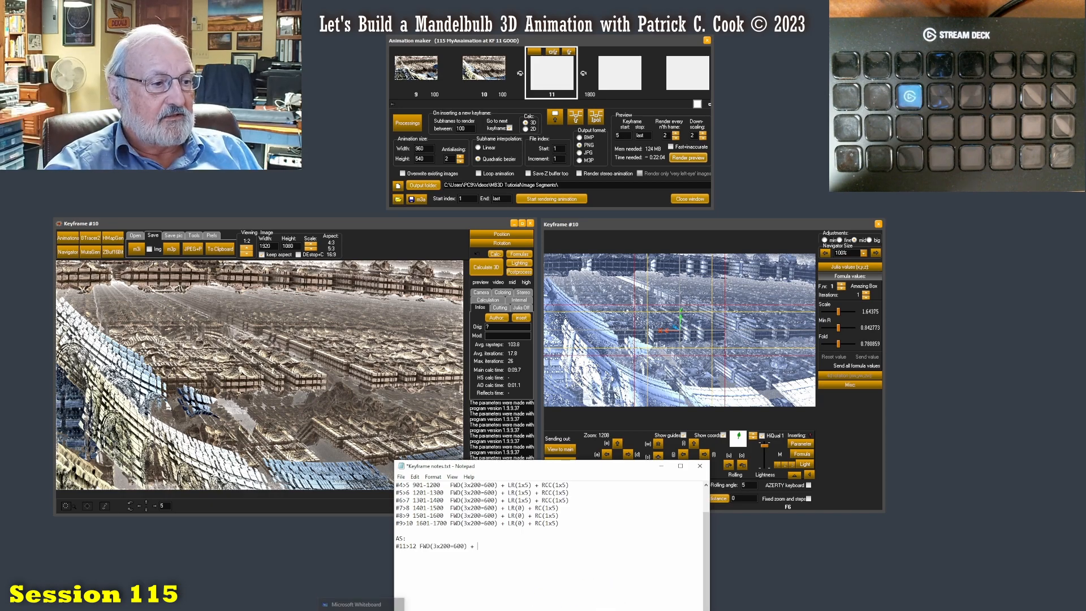
# - Switch to Microsoft Whiteboard and clear the old sketch from the canvas
pyautogui.click(364, 610)
pyautogui.rightClick(735, 433)
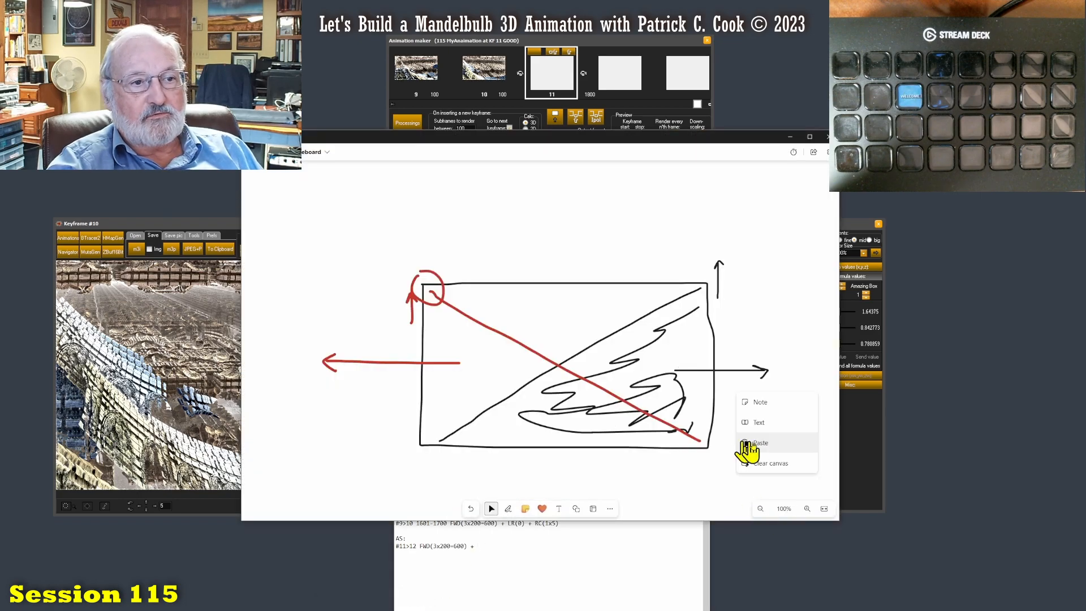
pyautogui.click(768, 464)
pyautogui.click(557, 350)
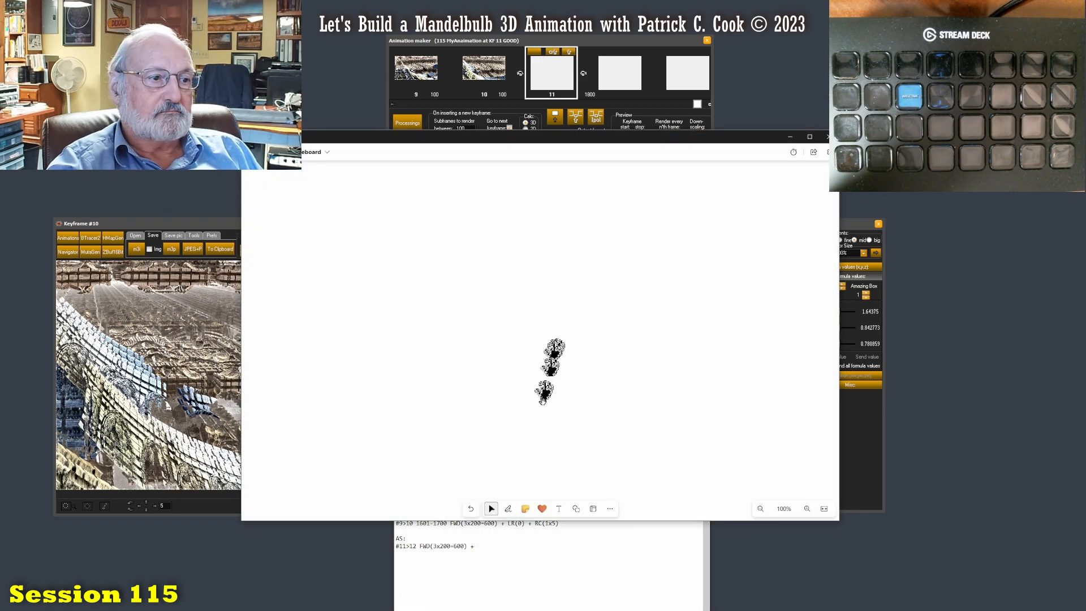
# - Sketch a closed, notched obstacle outline with the black pen in the middle of the whiteboard
pyautogui.click(508, 509)
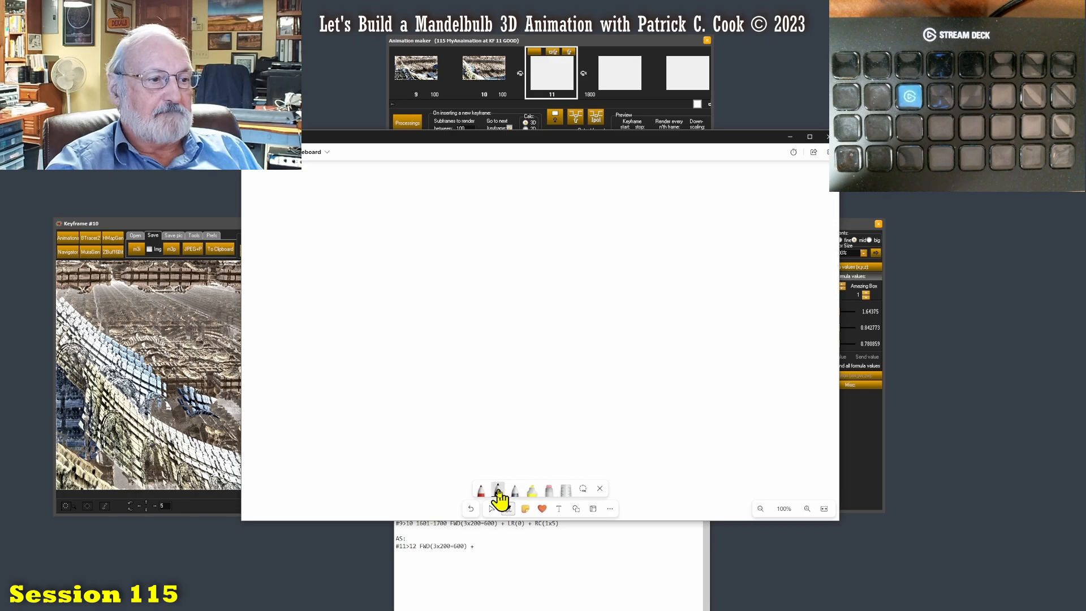
pyautogui.click(498, 492)
pyautogui.click(489, 297)
pyautogui.moveTo(582, 355)
pyautogui.mouseDown()
pyautogui.moveTo(580, 385)
pyautogui.moveTo(630, 346)
pyautogui.moveTo(576, 357)
pyautogui.mouseUp()
# - Draw a red flight path with direction arrows passing over the black shape and descending beyond it, and return to the keyframe notes
pyautogui.click(481, 490)
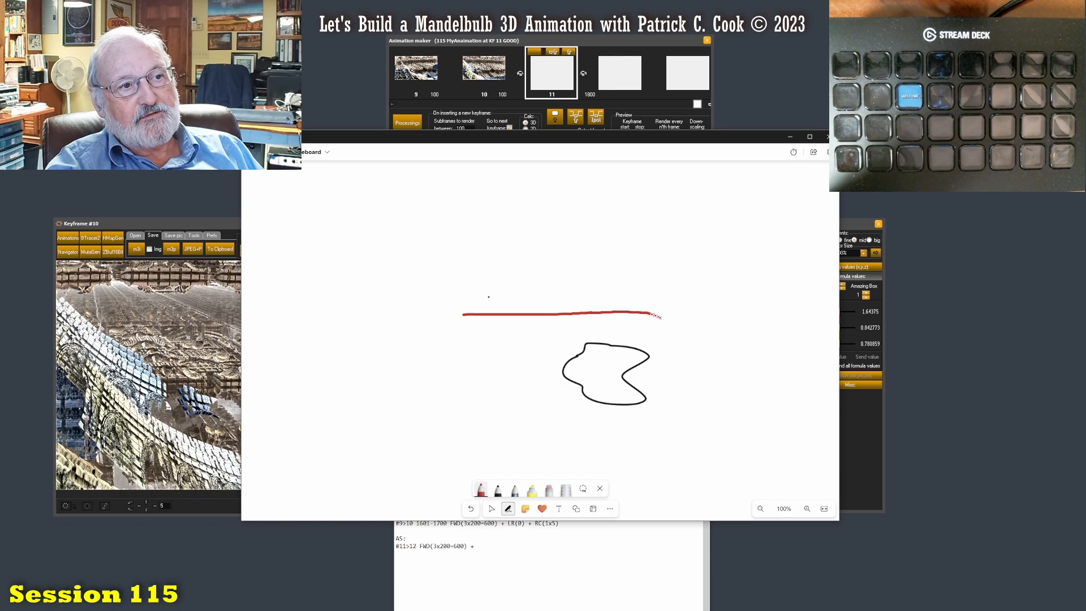
pyautogui.moveTo(692, 347); pyautogui.dragTo(745, 418)
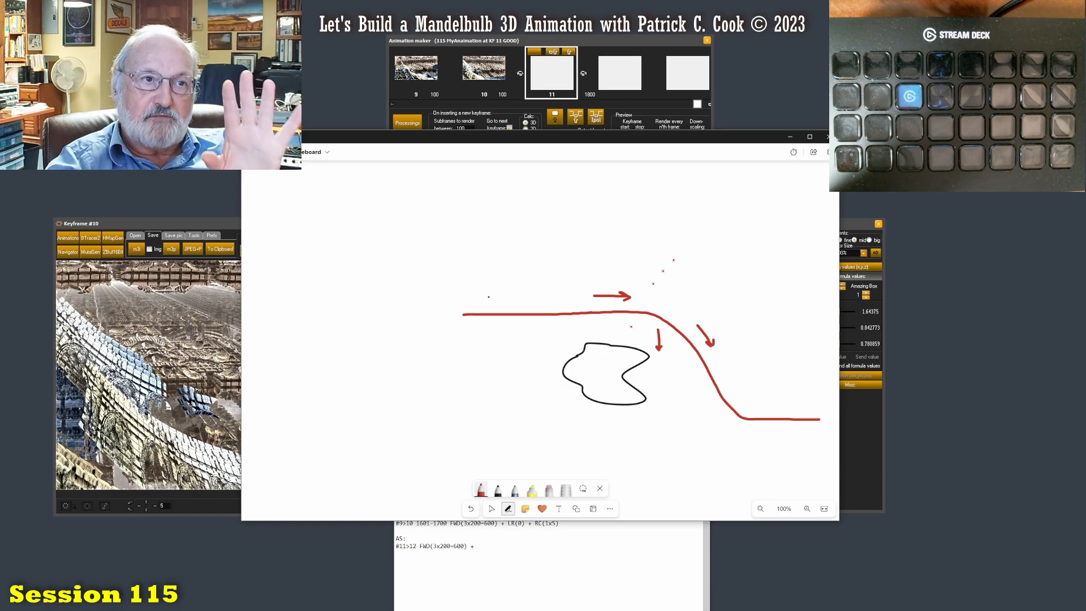
pyautogui.click(790, 137)
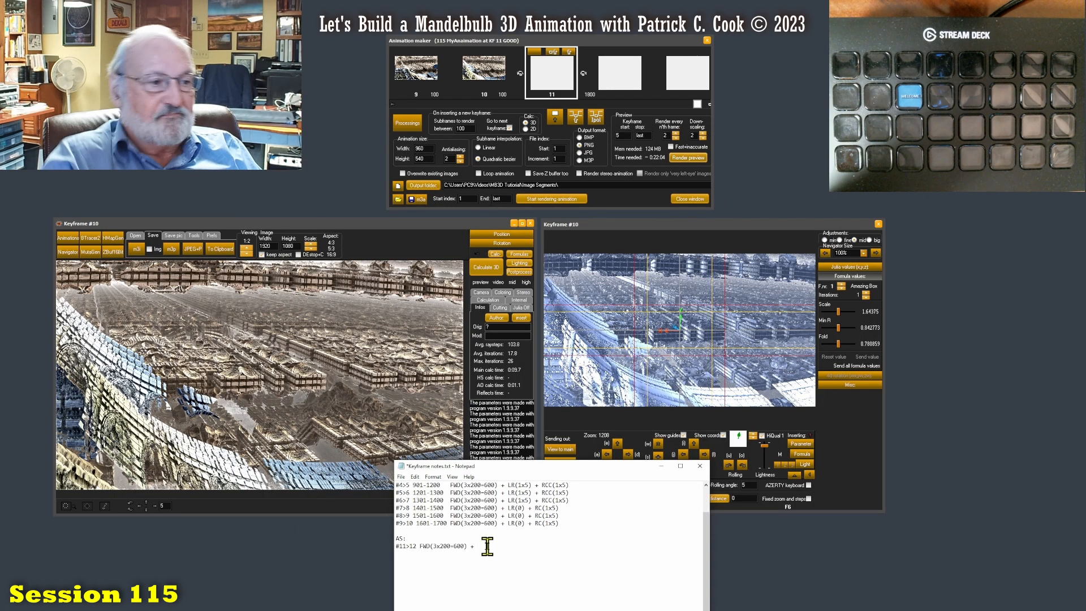
# - Extend the #11>12 entry in the keyframe notes with LD(1x5) +, checking the navigator's rolling angle setting
pyautogui.write('LD(')
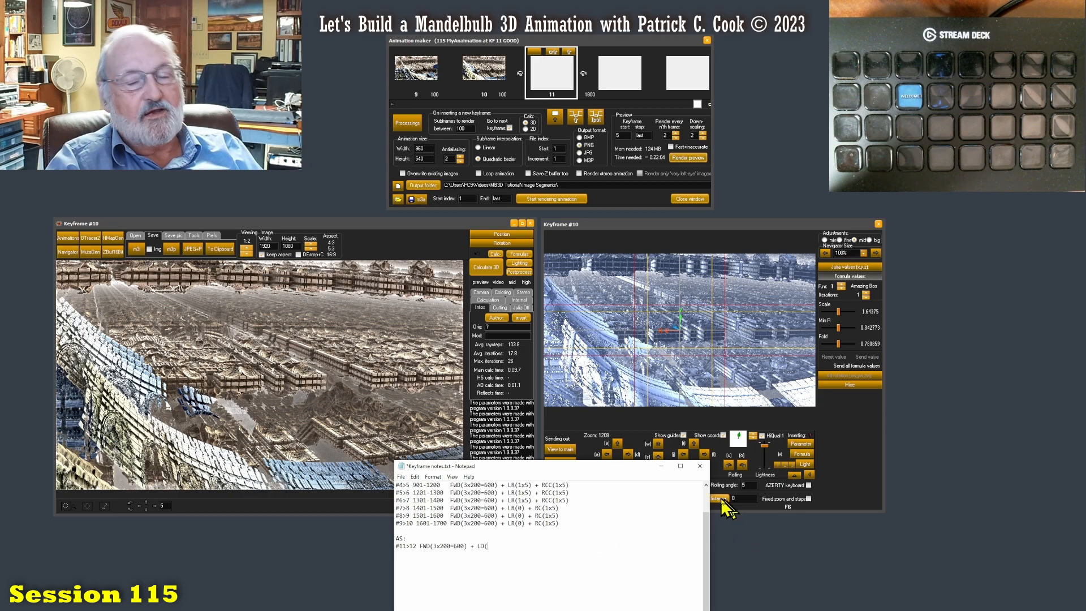
pyautogui.click(851, 476)
pyautogui.doubleClick(744, 485)
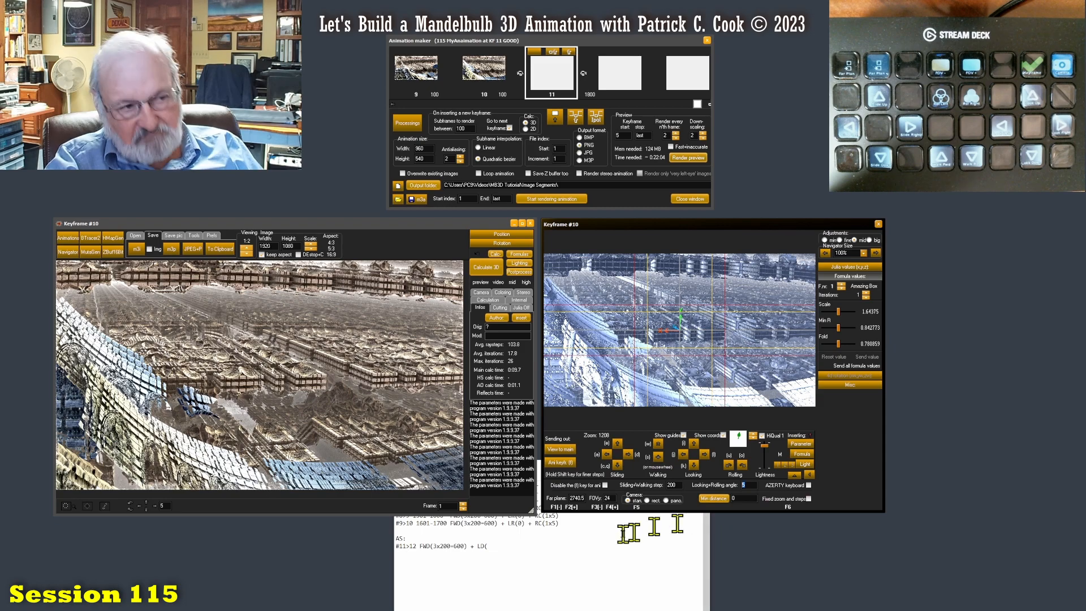
pyautogui.click(493, 551)
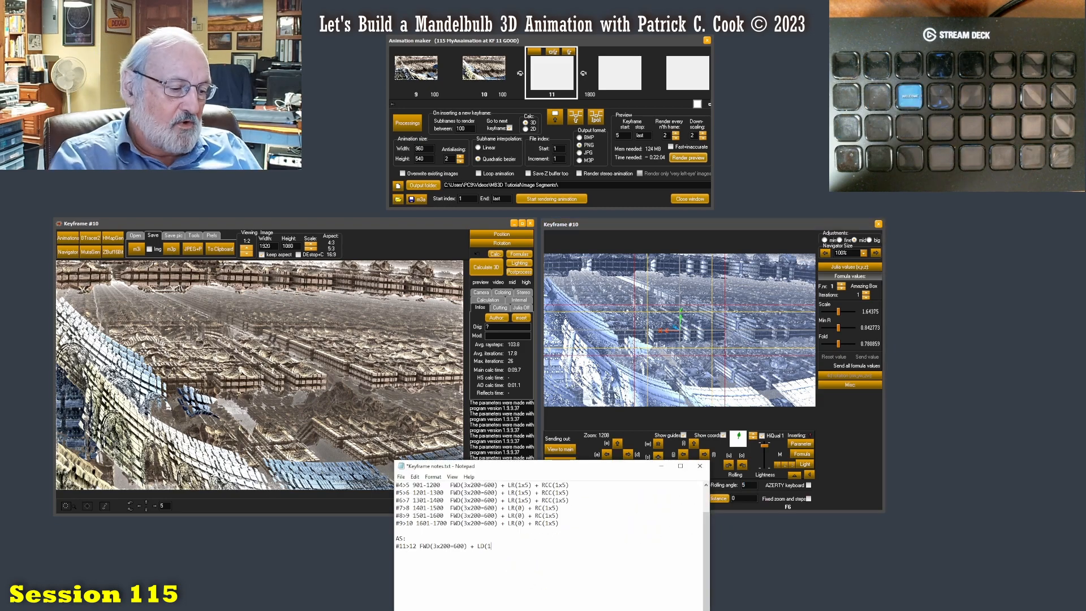
pyautogui.write('+ SD')
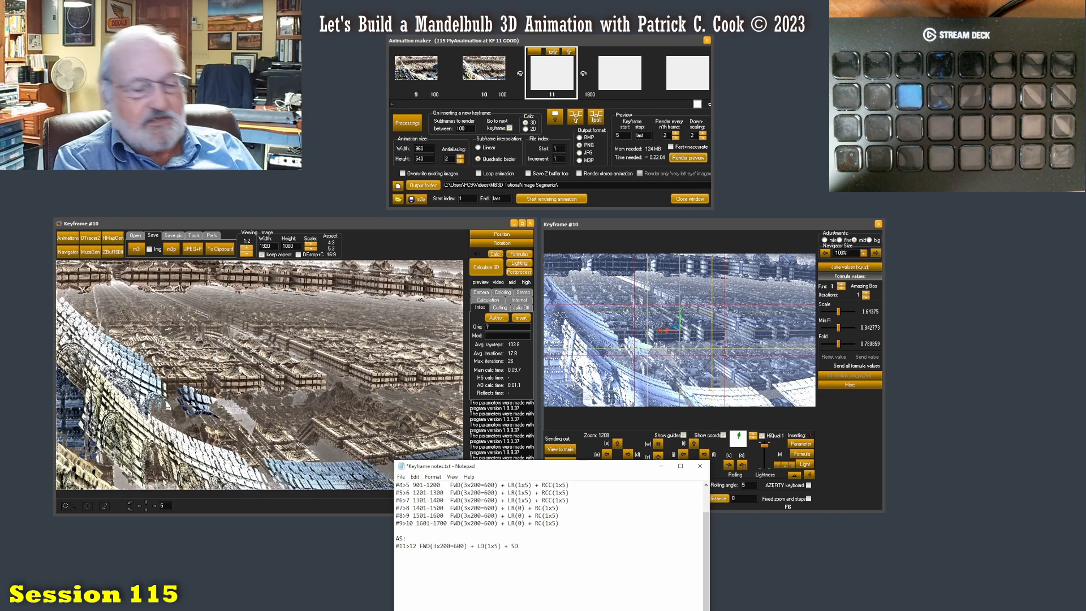
# - Complete the #11>12 entry with SD(S1x200), consulting the navigator's sliding and walking step and its slide-down control
pyautogui.write('1x')
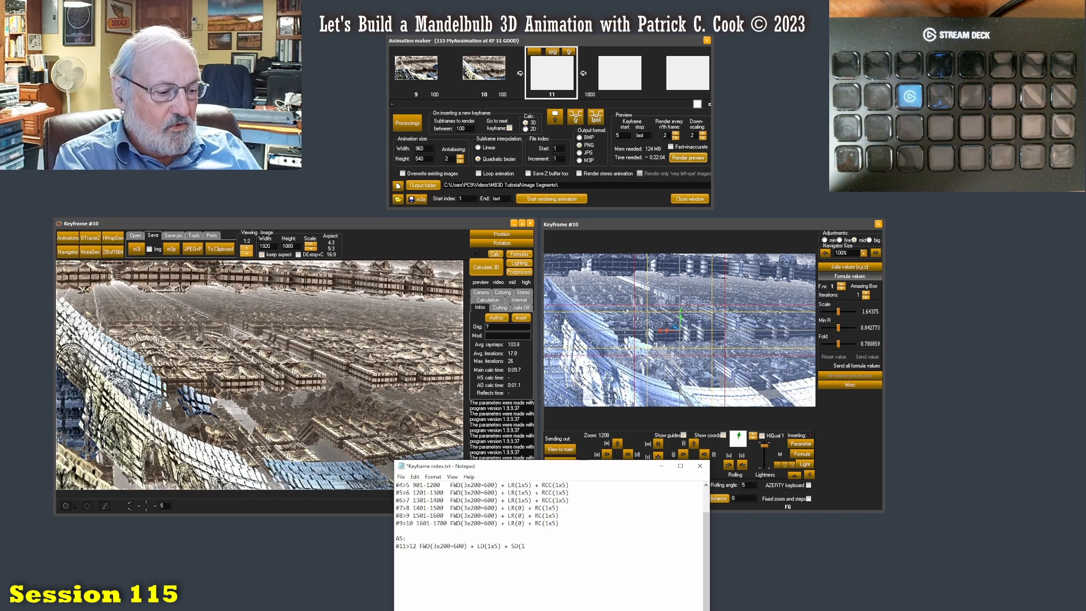
pyautogui.click(874, 493)
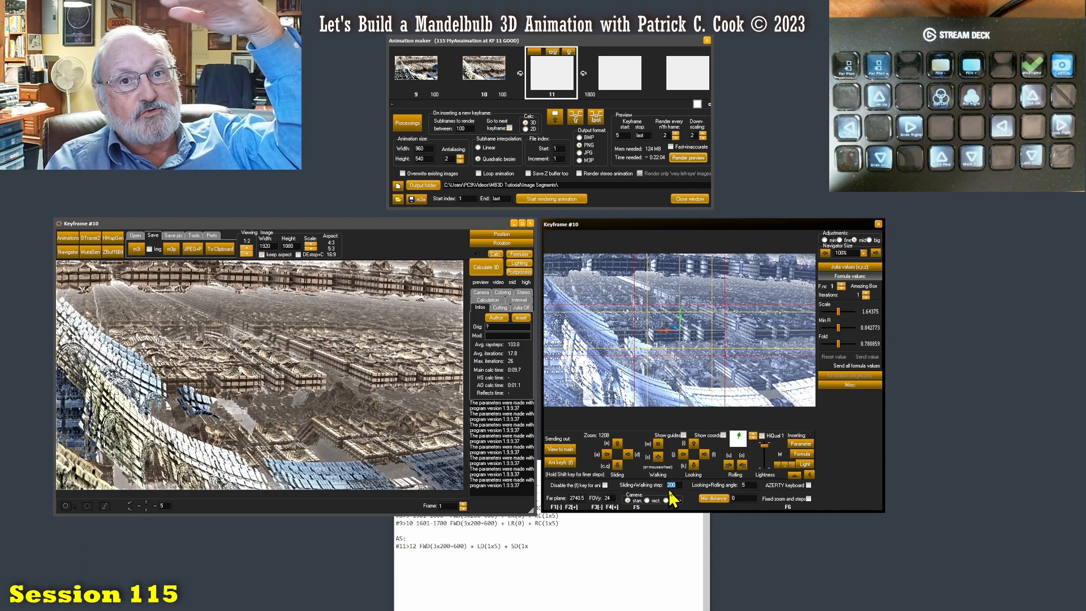
pyautogui.click(538, 546)
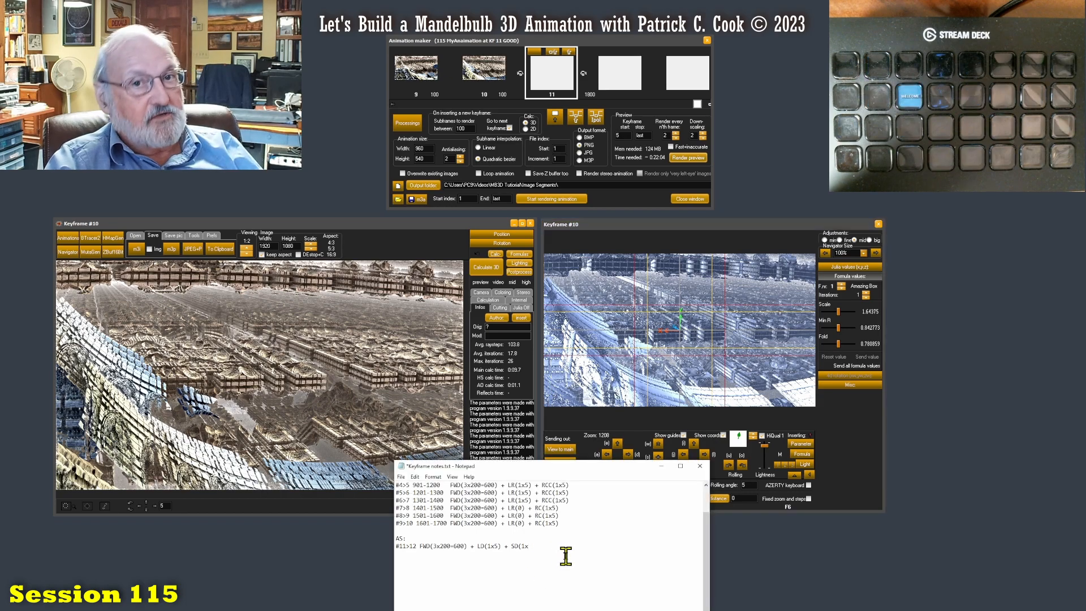
pyautogui.click(856, 461)
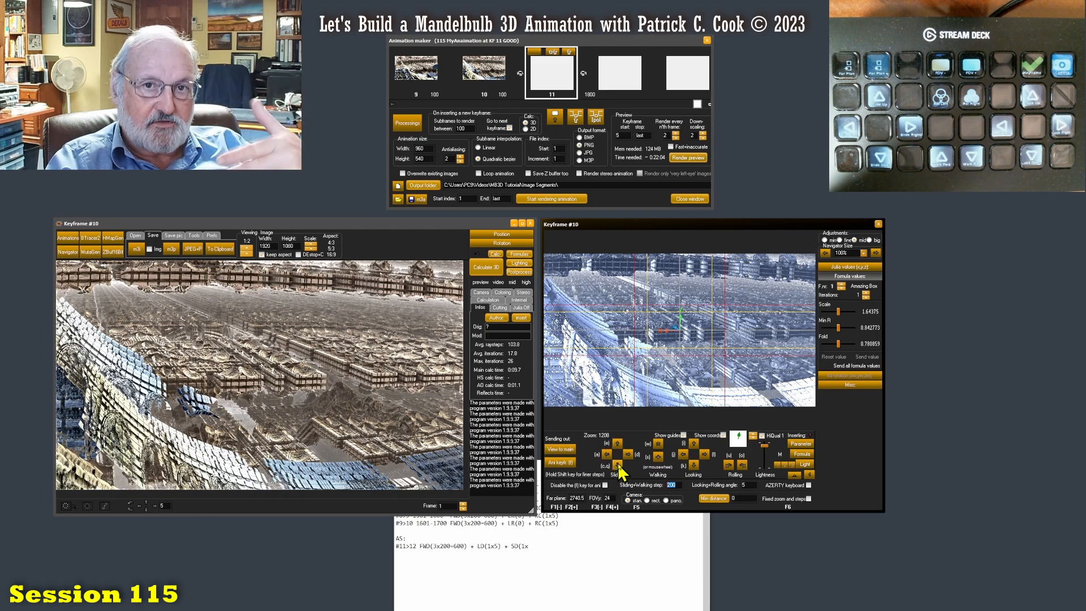
pyautogui.click(528, 546)
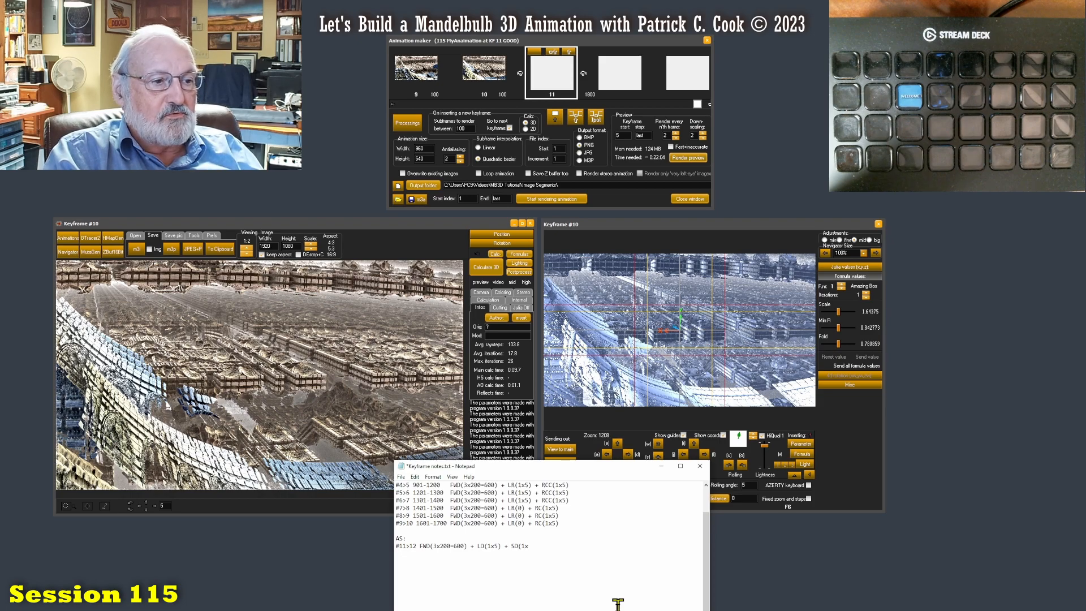
pyautogui.write('S1x200')
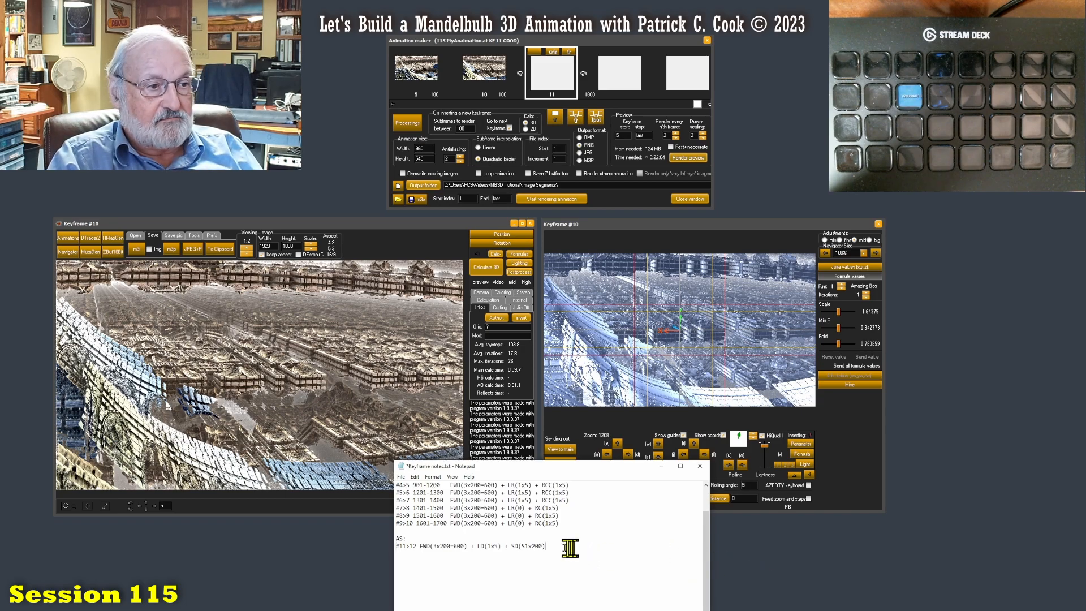
# - Renumber the entry below AS: from #11>12 to #10>11
pyautogui.moveTo(568, 547); pyautogui.dragTo(390, 546)
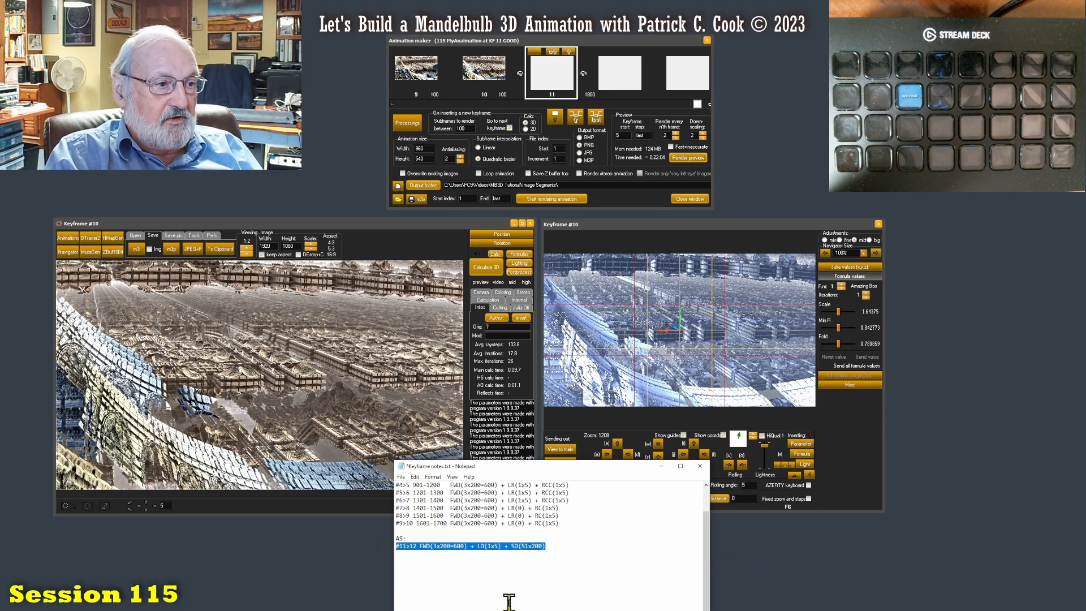
pyautogui.click(402, 546)
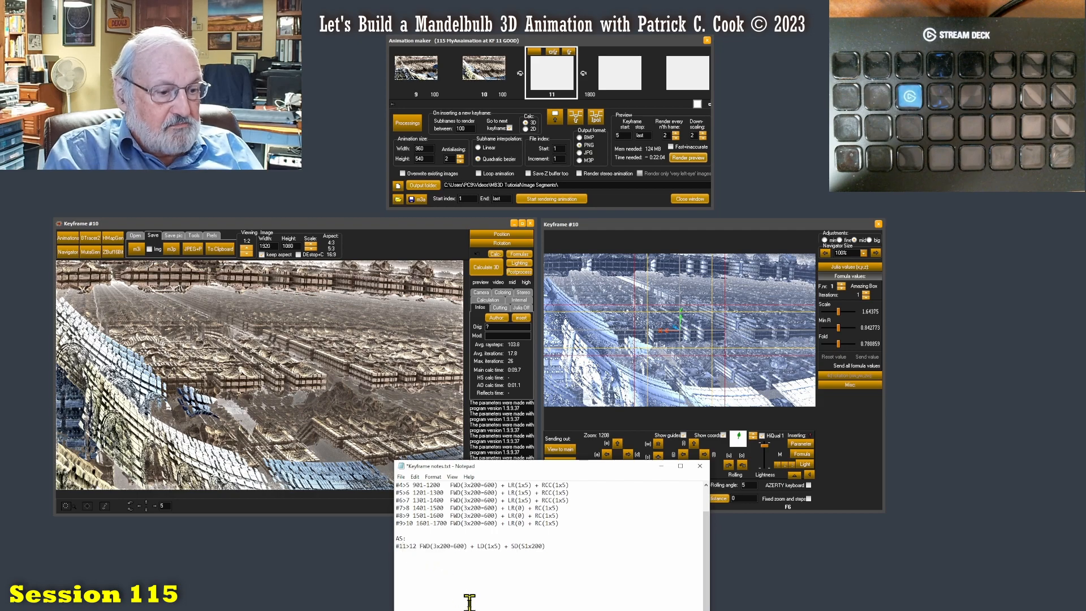
pyautogui.press('Delete')
pyautogui.write('0')
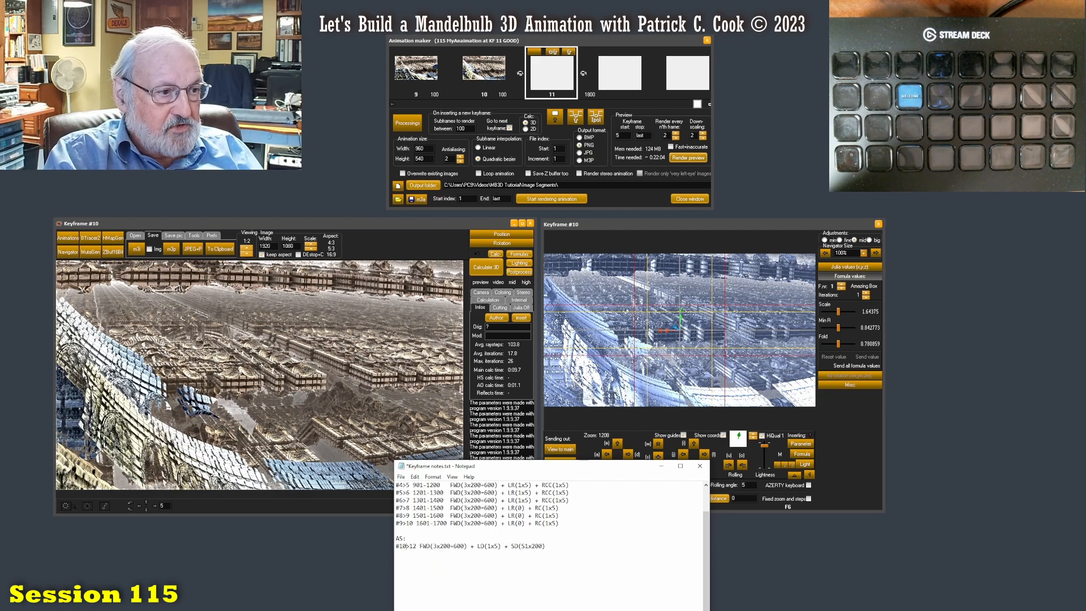
pyautogui.press('Delete')
pyautogui.write('1')
# - Duplicate the #10>11 entry onto the line below and renumber the copy as #11>12
pyautogui.moveTo(548, 547); pyautogui.dragTo(368, 547)
pyautogui.hotkey('ctrl', 'c')
pyautogui.click(431, 567)
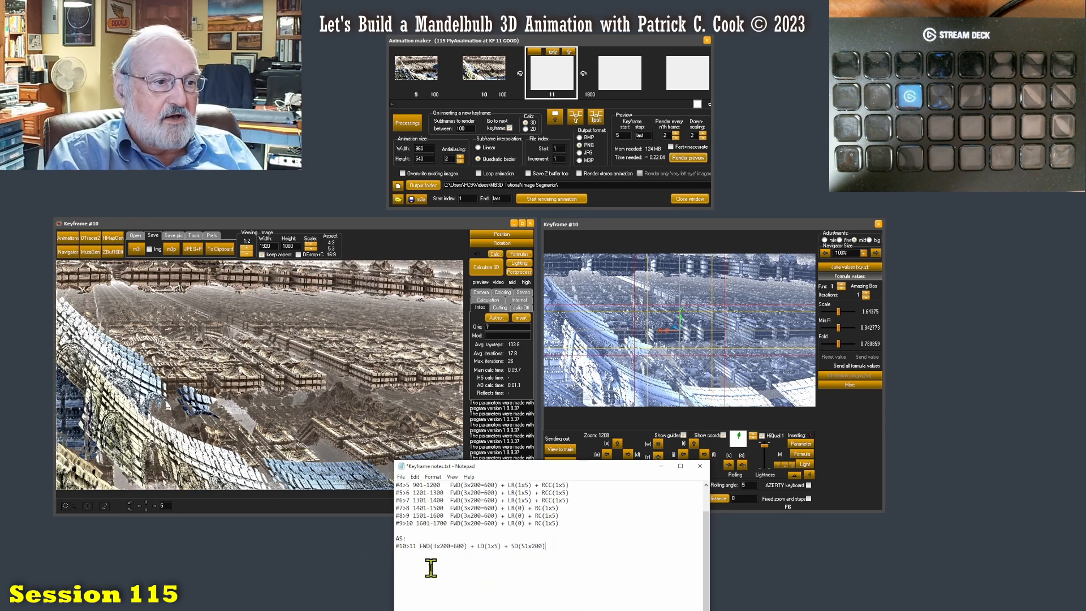
pyautogui.hotkey('ctrl', 'v')
pyautogui.press('BackSpace')
pyautogui.write('1')
pyautogui.press('Right')
pyautogui.press('Right')
pyautogui.press('Right')
pyautogui.press('BackSpace')
pyautogui.write('2')
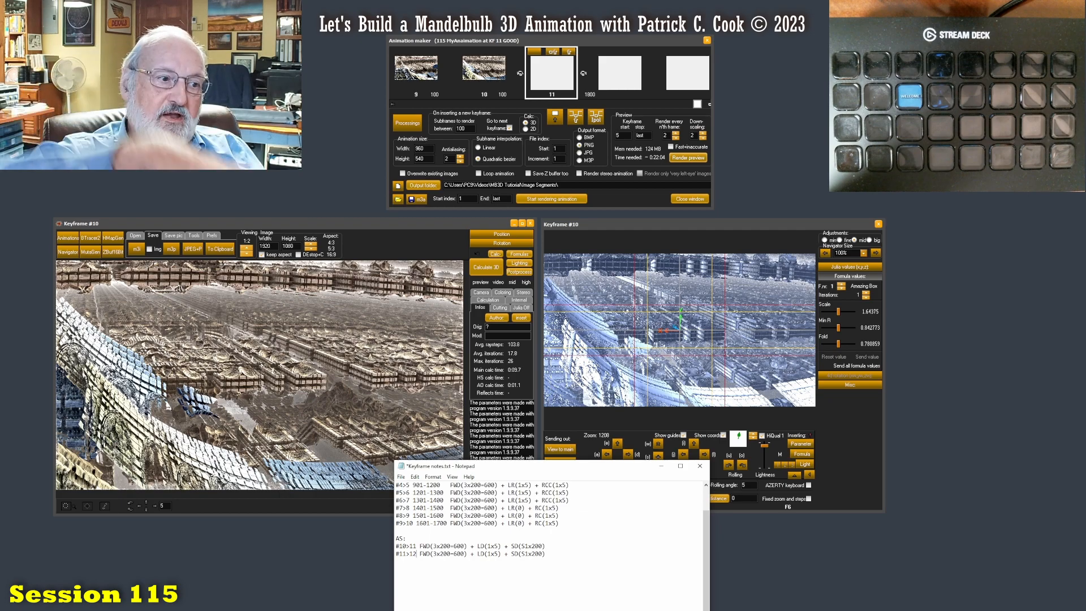
# - Copy the #11>12 entry to a third line and renumber it as #12>13
pyautogui.moveTo(546, 554); pyautogui.dragTo(378, 551)
pyautogui.hotkey('ctrl', 'c')
pyautogui.press('Right')
pyautogui.hotkey('ctrl', 'v')
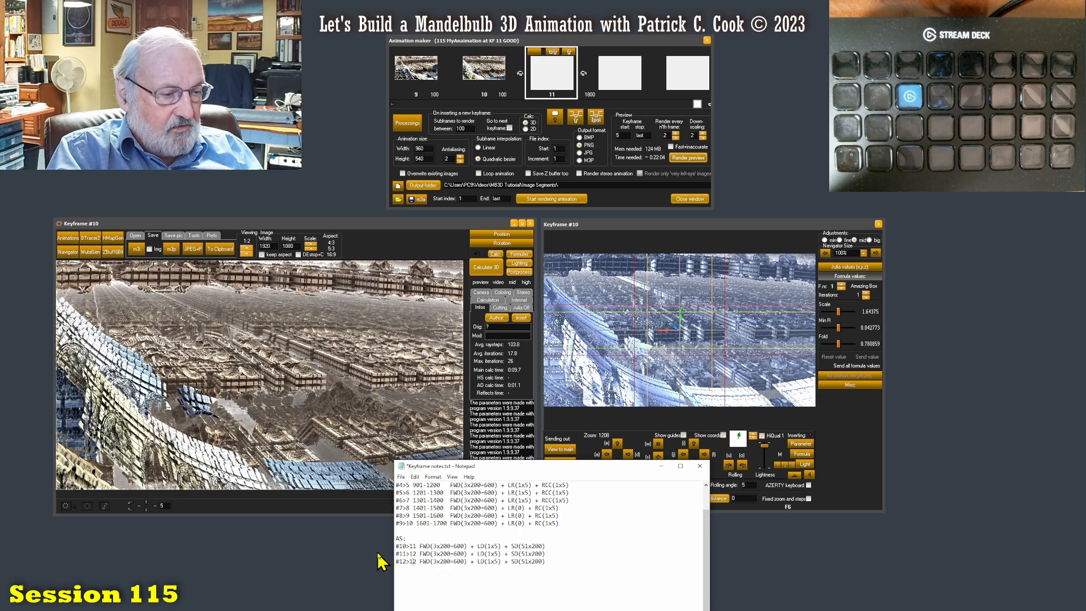
pyautogui.press('Delete')
pyautogui.write('3')
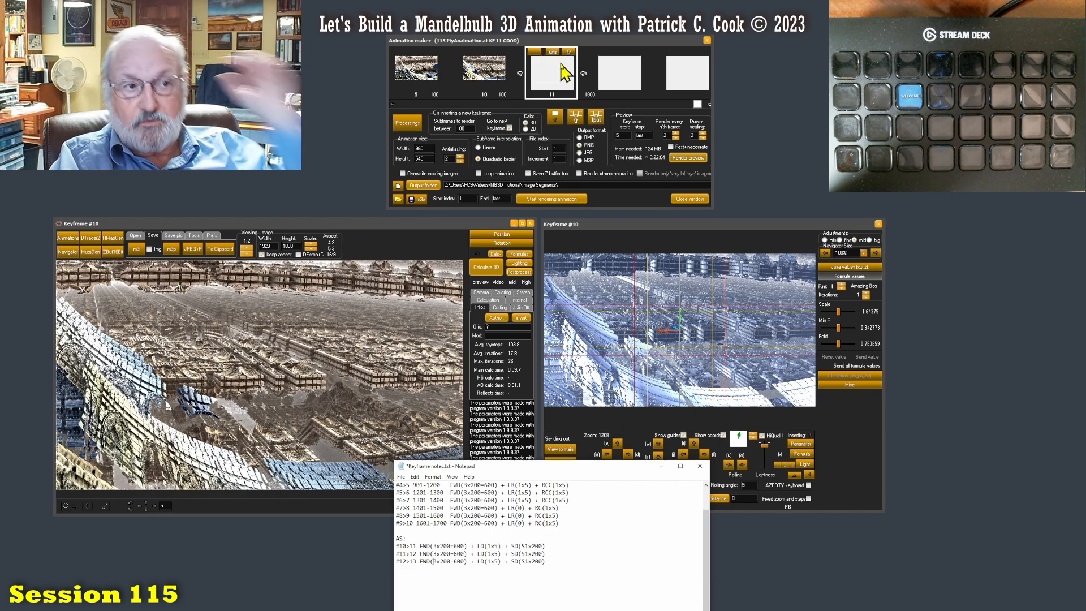
# - Return to Mandelbulb 3D, bring up keyframe 10 in the animation maker and load its parameters into the main window
pyautogui.click(401, 224)
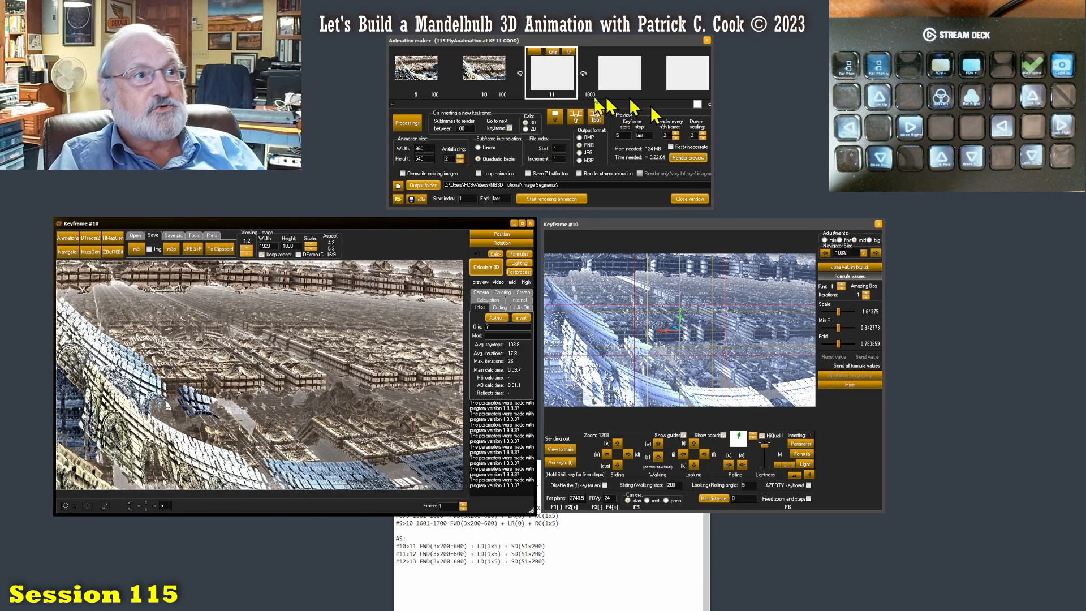
pyautogui.moveTo(693, 107); pyautogui.dragTo(671, 108)
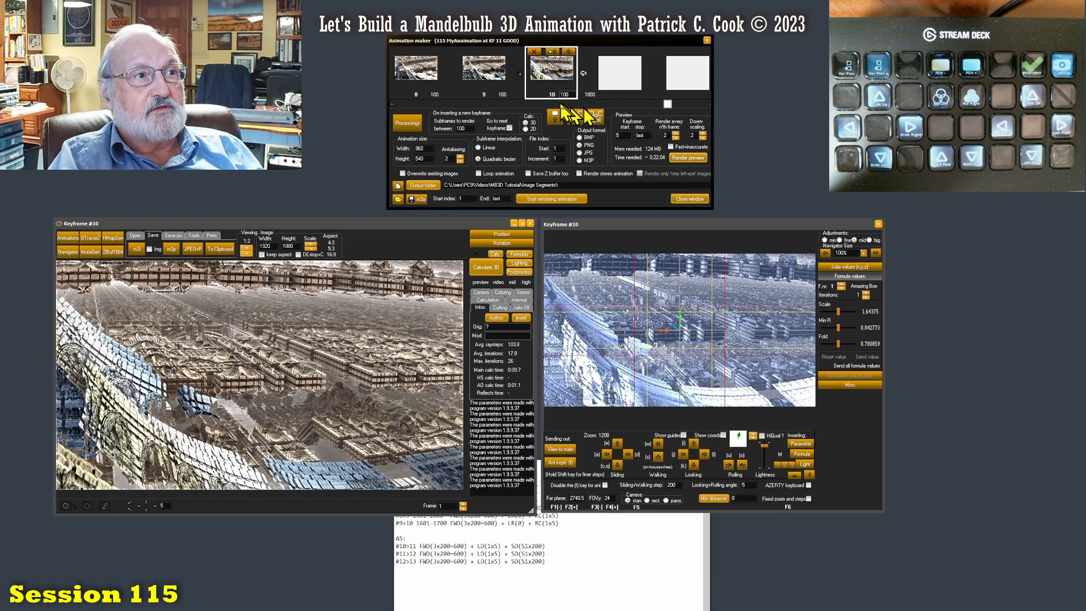
pyautogui.click(570, 52)
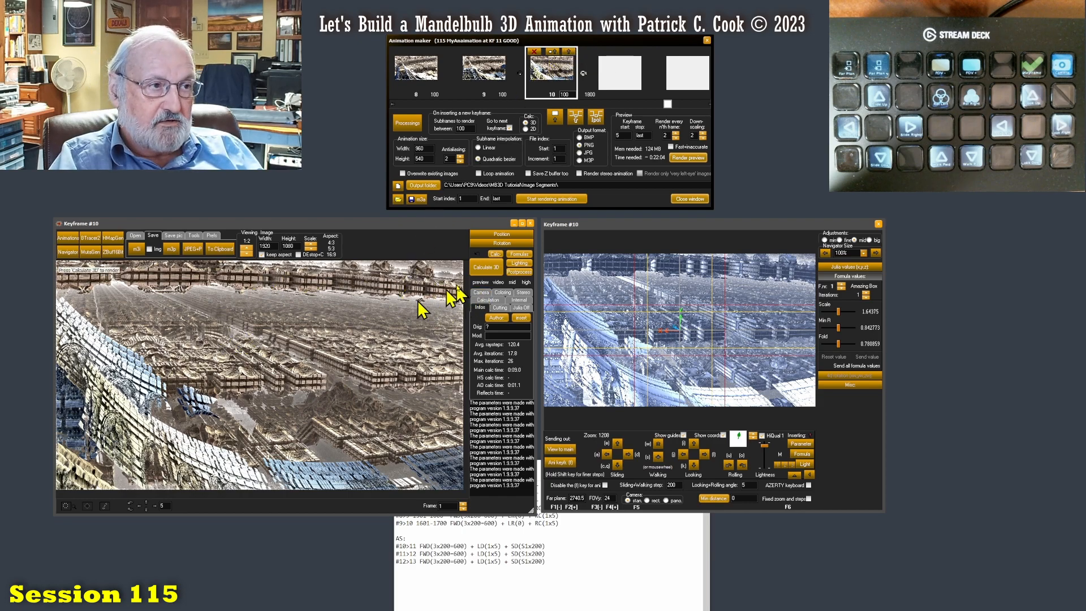
# - Set the main image size to 800 by 450, render keyframe 10 in 3D and show it at 1:1
pyautogui.doubleClick(272, 245)
pyautogui.write('900')
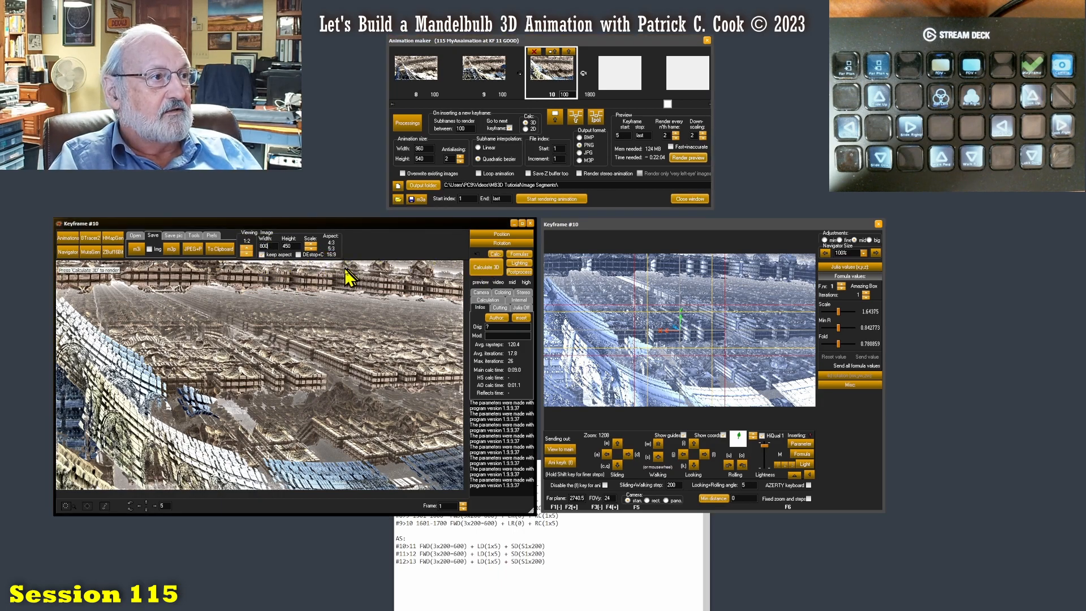
pyautogui.click(493, 266)
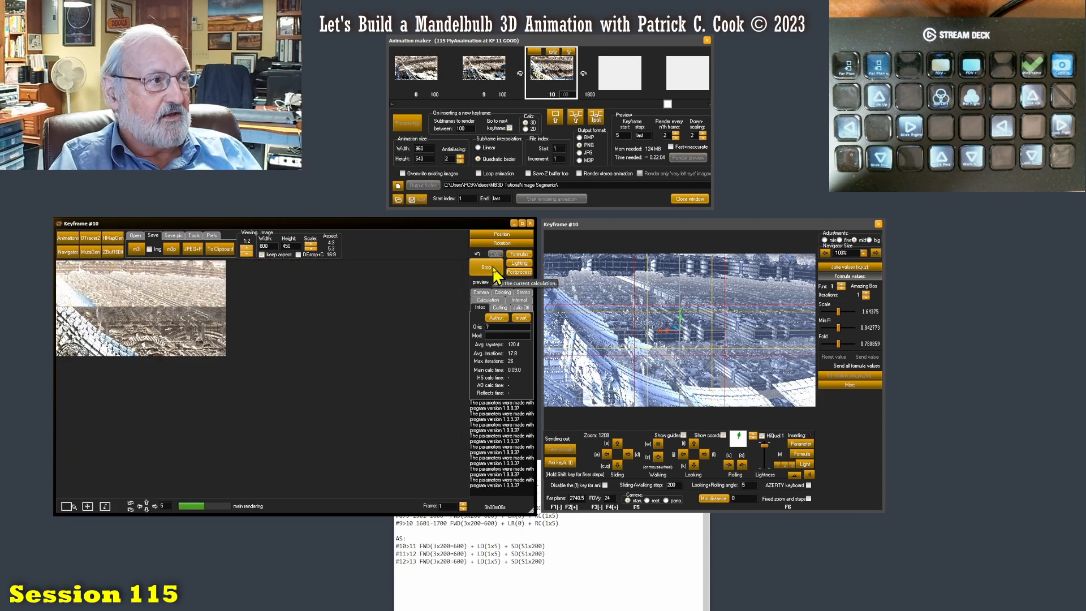
pyautogui.click(246, 252)
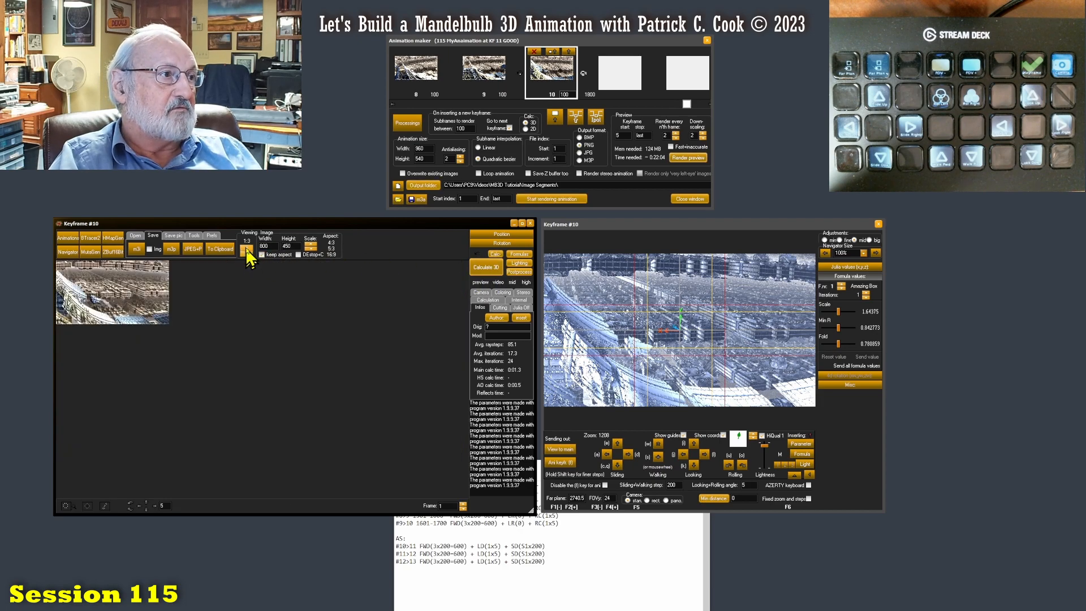
pyautogui.click(245, 249)
pyautogui.click(246, 249)
pyautogui.click(494, 267)
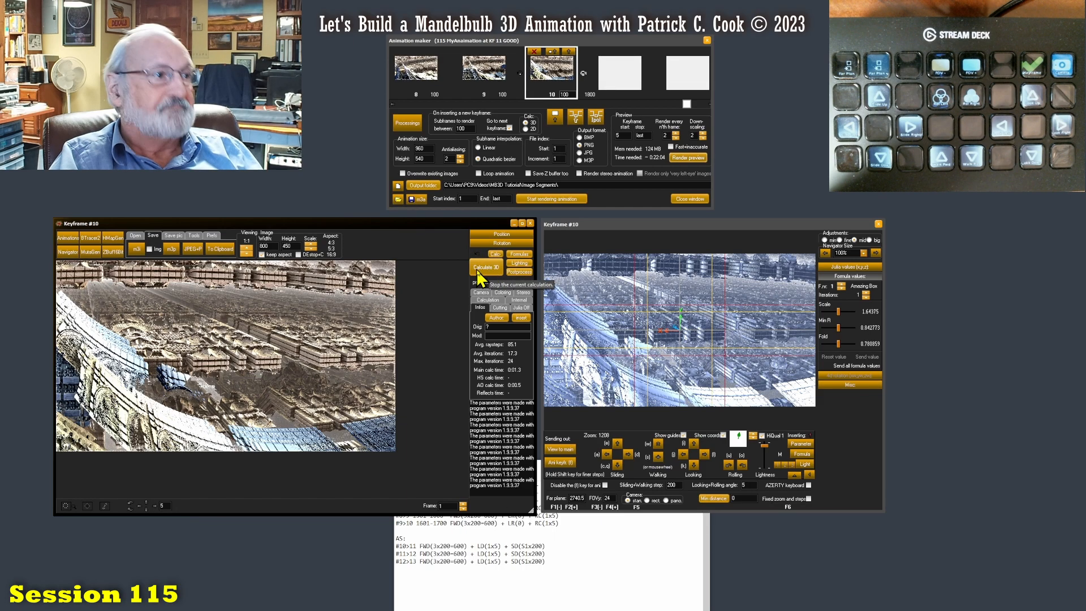
# - Review keyframe 10 in the animation maker and advance the keyframe strip to the empty keyframe 11
pyautogui.click(788, 434)
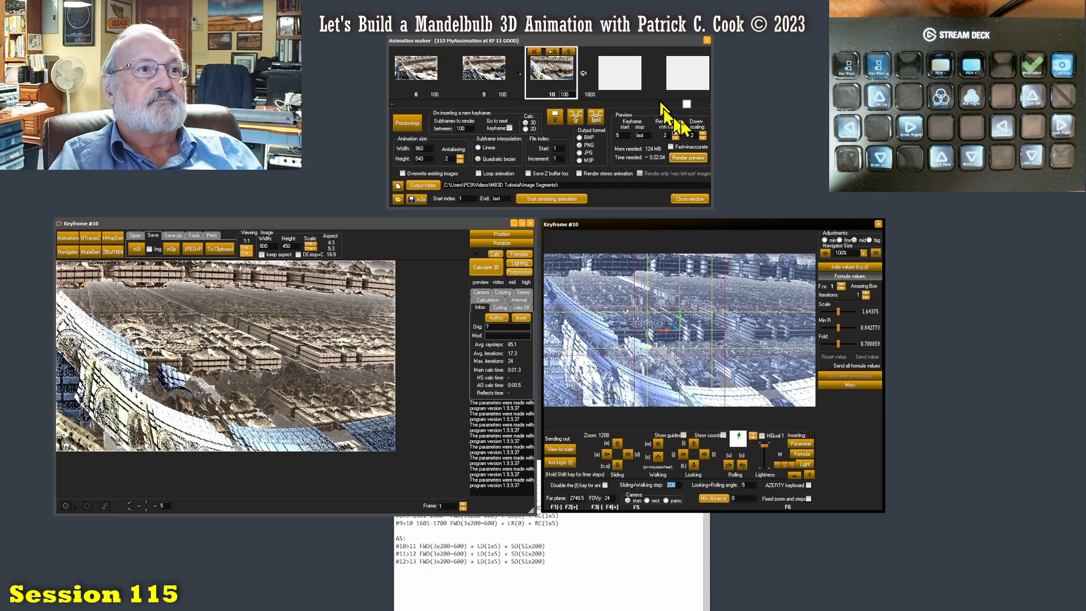
pyautogui.moveTo(687, 105)
pyautogui.mouseDown()
pyautogui.moveTo(703, 105)
pyautogui.moveTo(682, 108)
pyautogui.mouseUp()
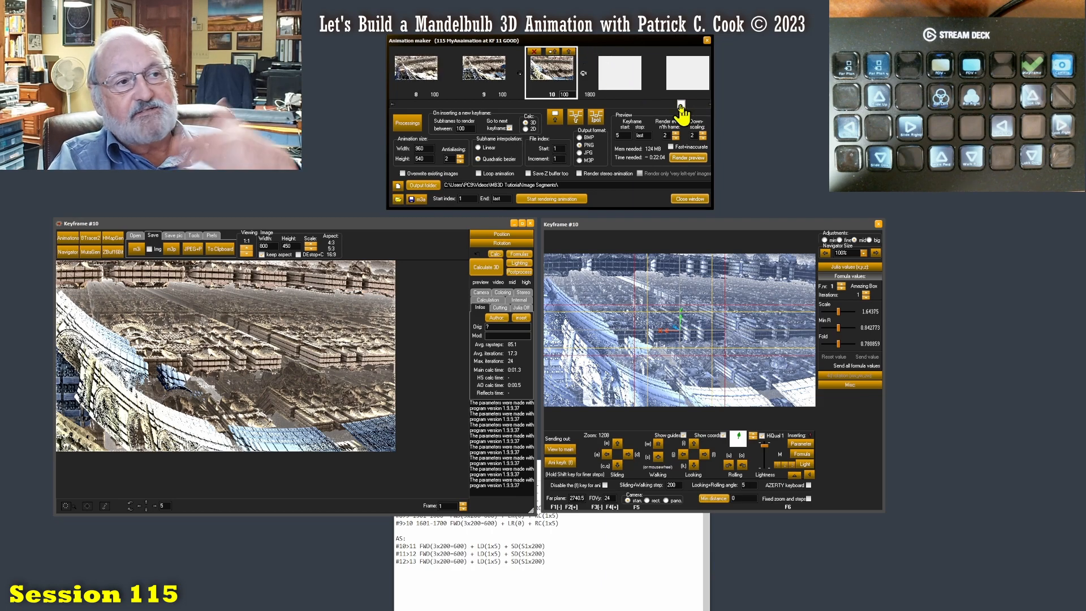
pyautogui.moveTo(682, 107); pyautogui.dragTo(671, 107)
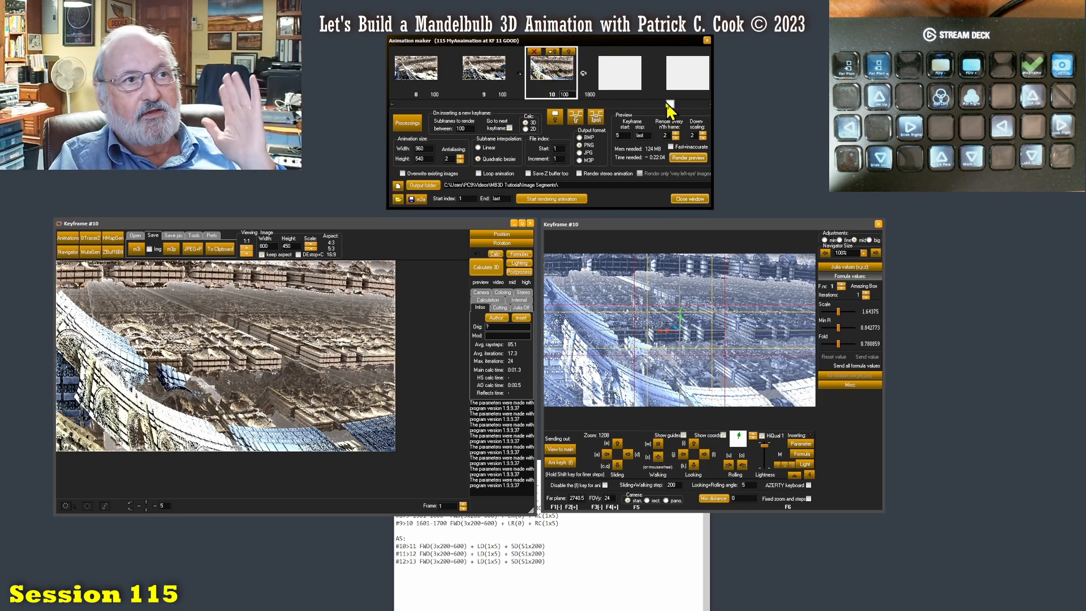
pyautogui.moveTo(671, 105); pyautogui.dragTo(695, 106)
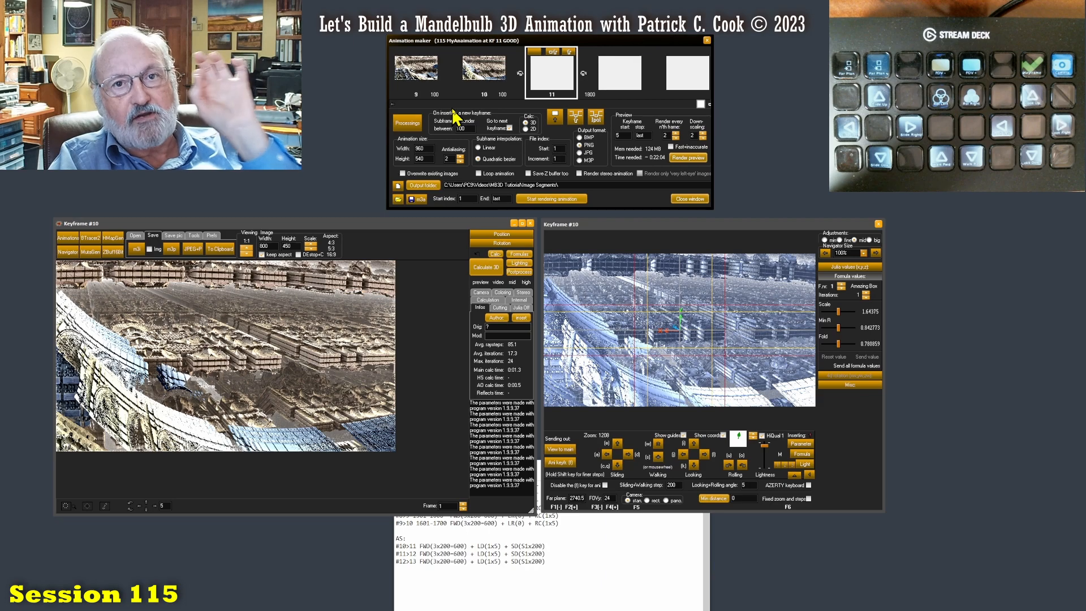
# - Consult the #10>11 note and walk the navigator camera forward three steps of 200
pyautogui.click(562, 548)
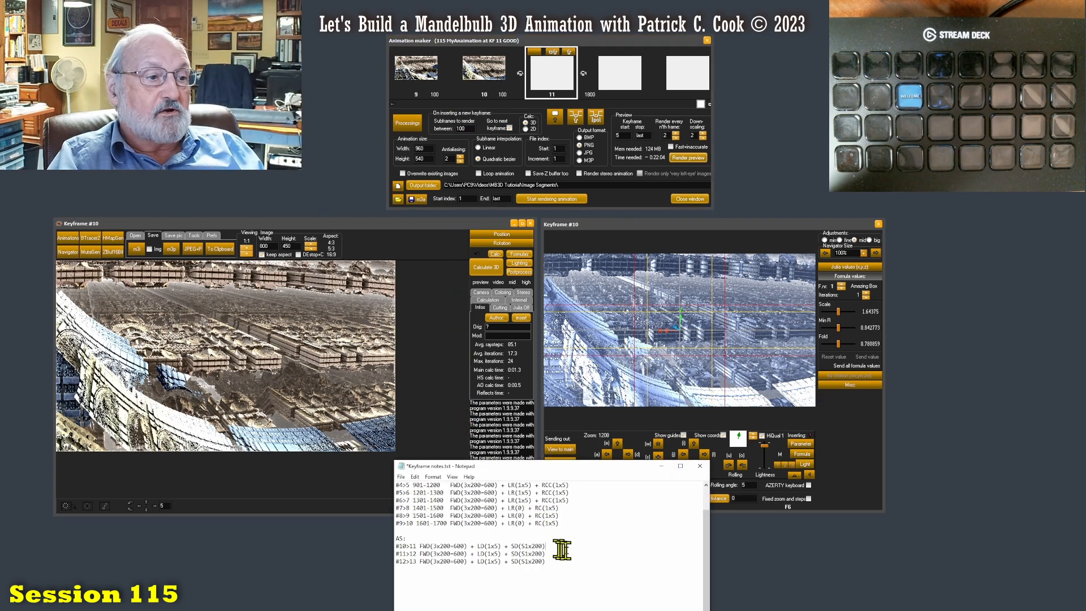
pyautogui.click(848, 463)
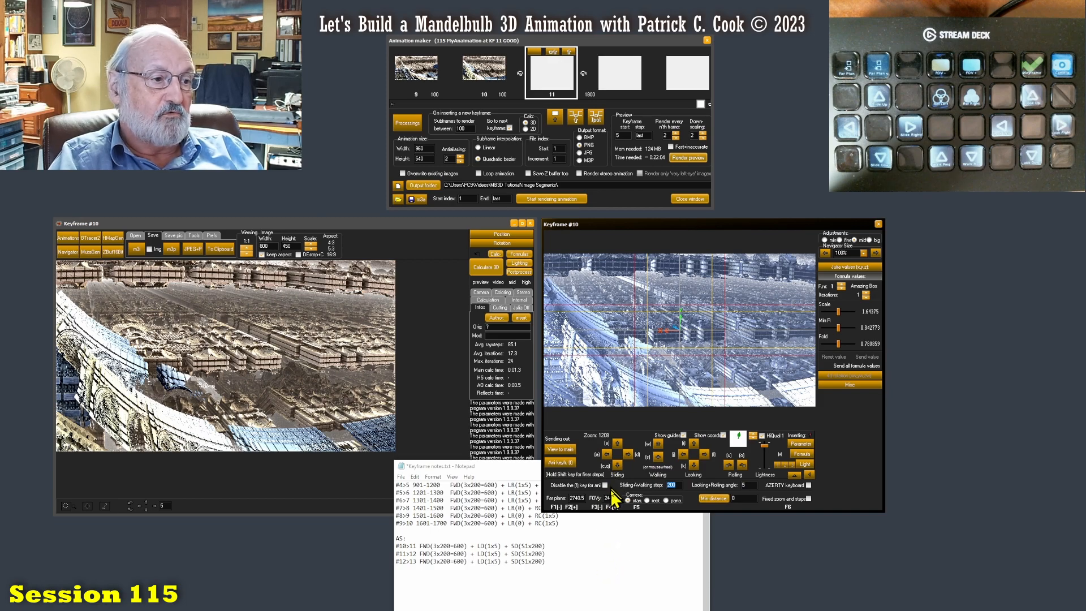
pyautogui.click(658, 442)
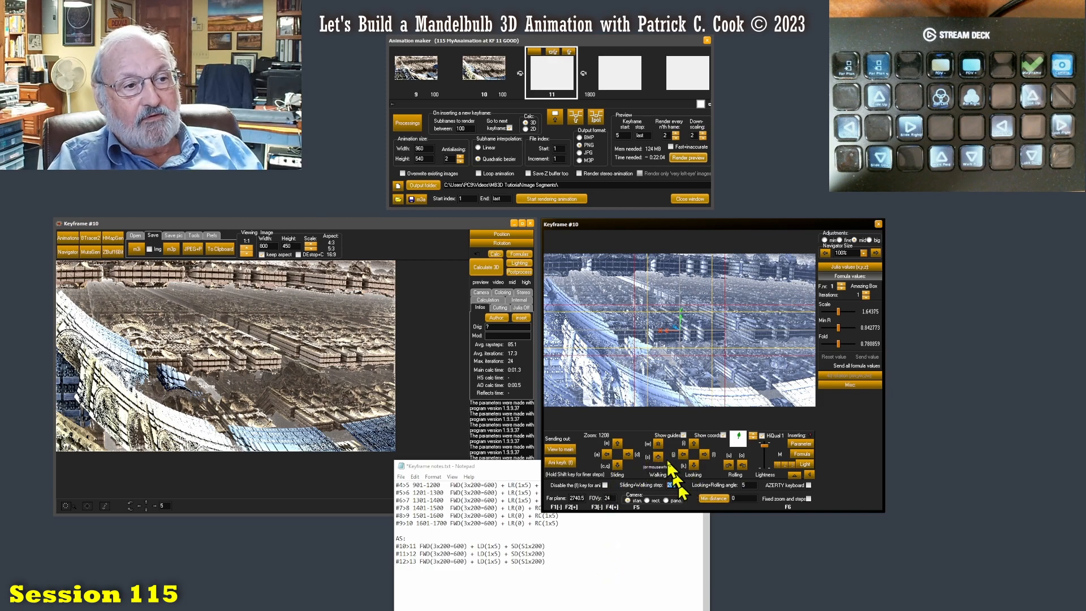
pyautogui.click(660, 443)
pyautogui.click(660, 443)
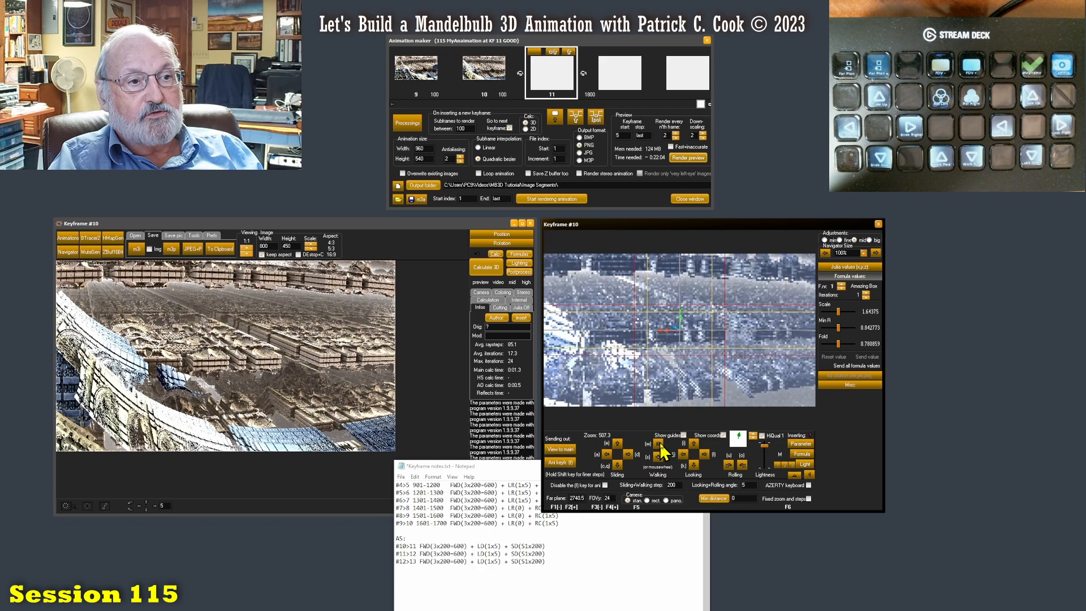
pyautogui.click(660, 442)
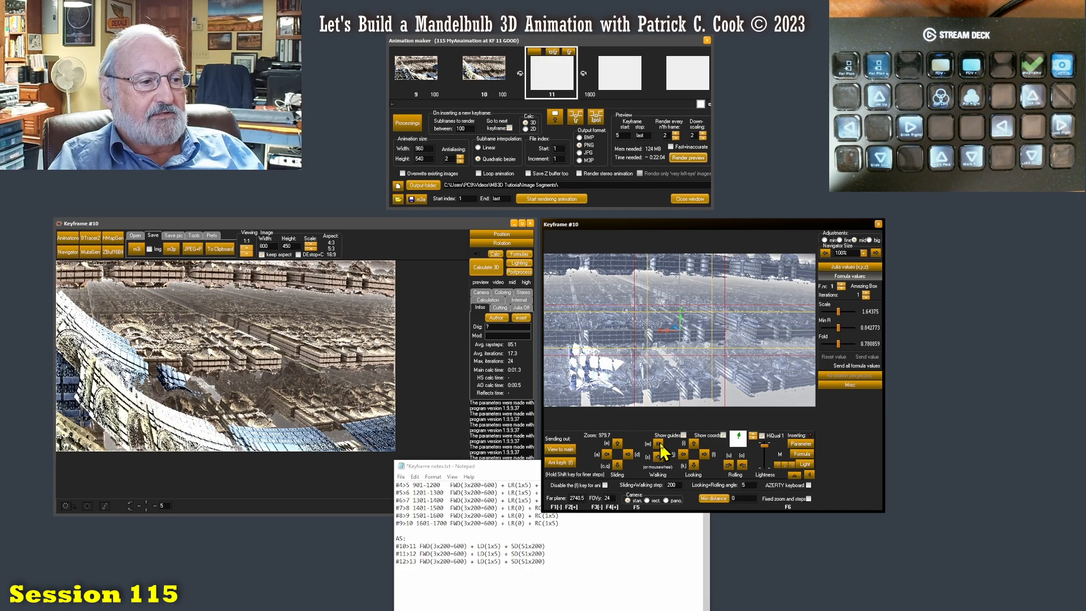
# - Tilt the navigator camera down one step of 5 and slide it down once, following LD(1x5) + SD(S1x200)
pyautogui.click(695, 465)
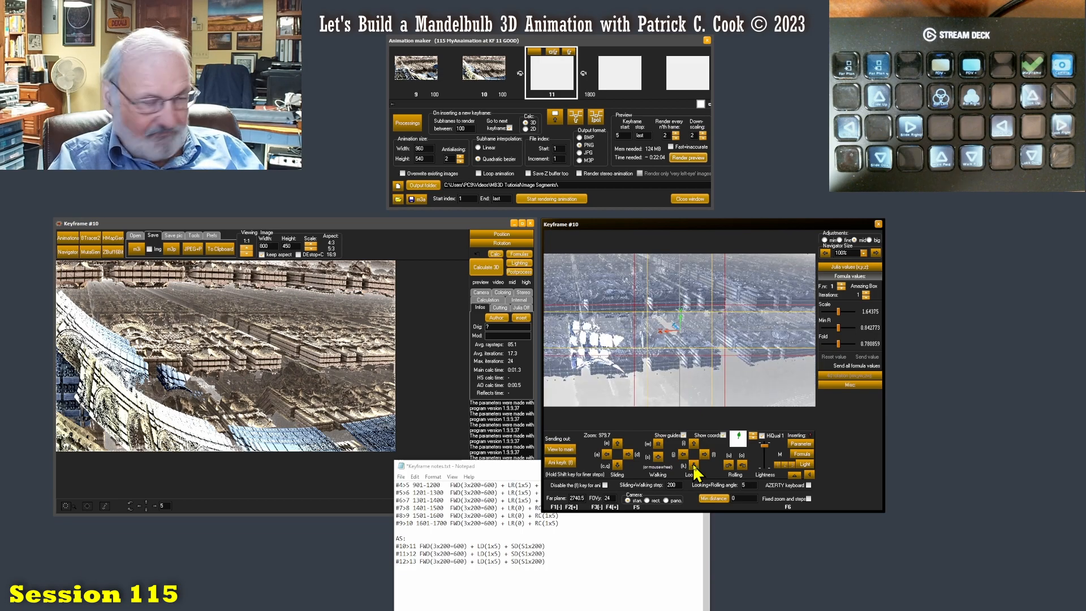
pyautogui.click(617, 468)
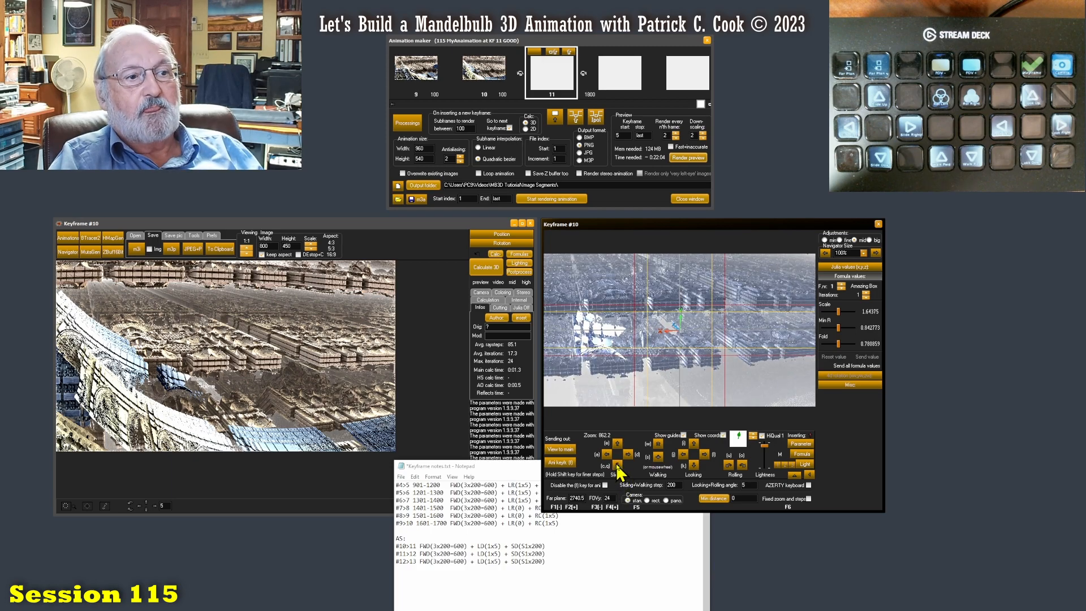
# - Send the navigator view to the animation as keyframe 11 and highlight the #11>12 line in the keyframe notes
pyautogui.click(562, 462)
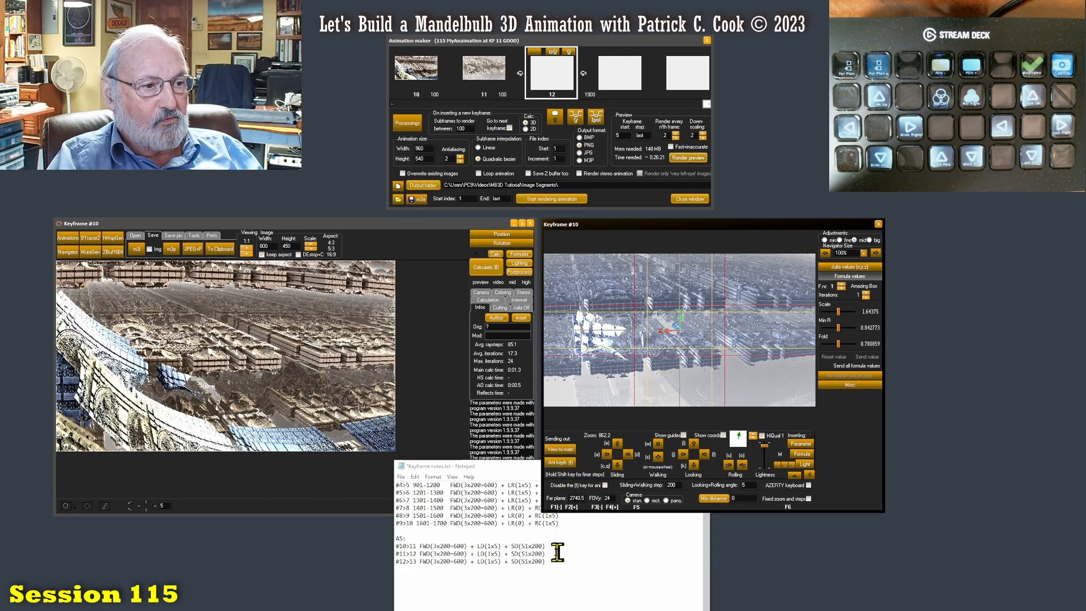
pyautogui.moveTo(556, 554); pyautogui.dragTo(372, 553)
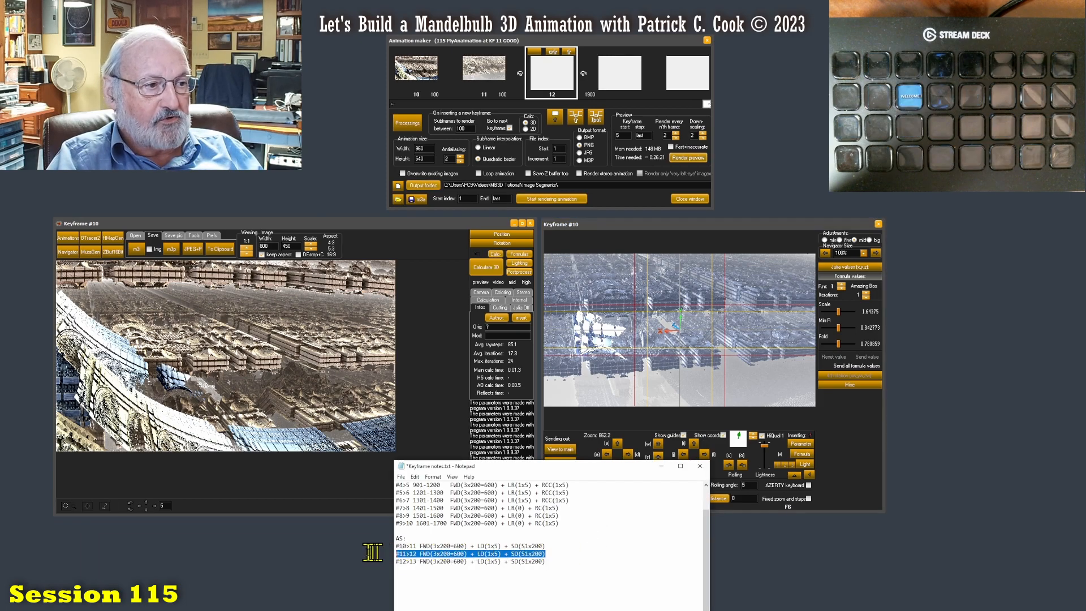
pyautogui.click(874, 462)
# - Move the navigator camera by FWD(3x200=600) + LD(1x5) + SD(S1x200) and insert the view as keyframe 12
pyautogui.click(659, 443)
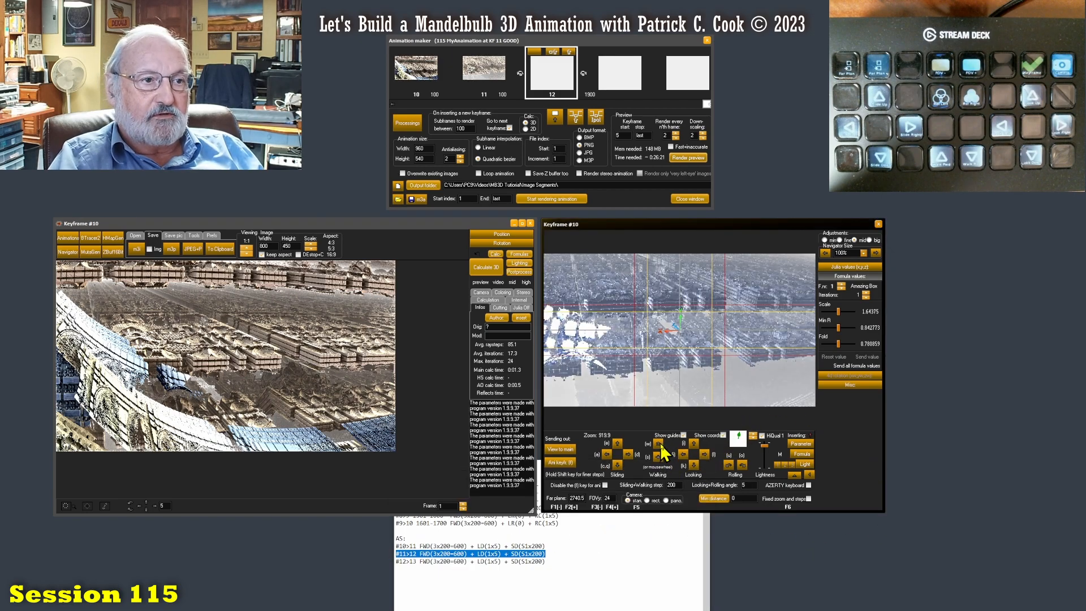
pyautogui.click(659, 443)
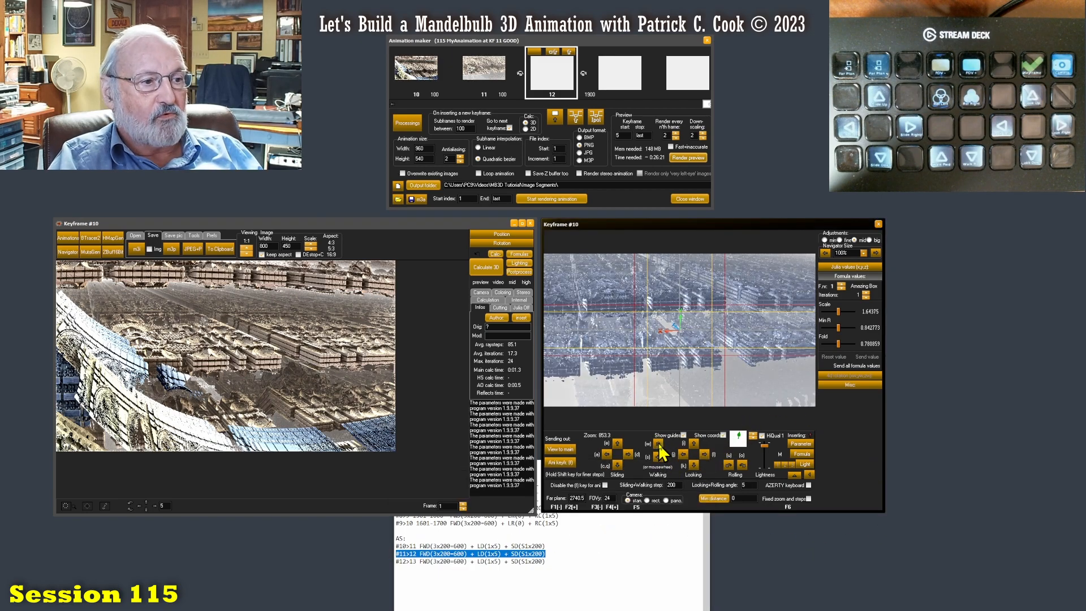
pyautogui.click(695, 466)
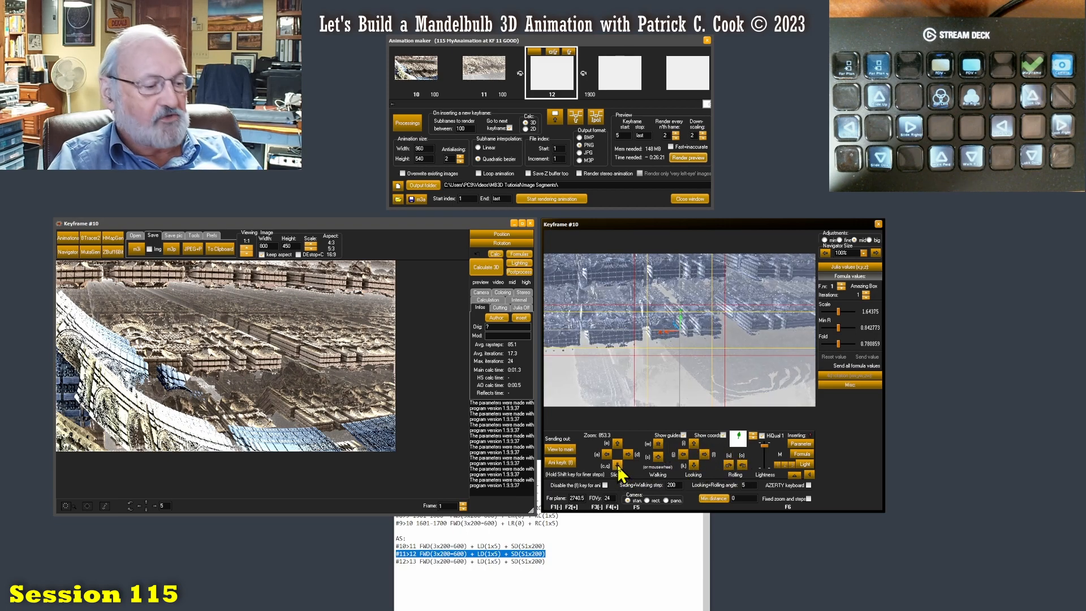
pyautogui.click(617, 465)
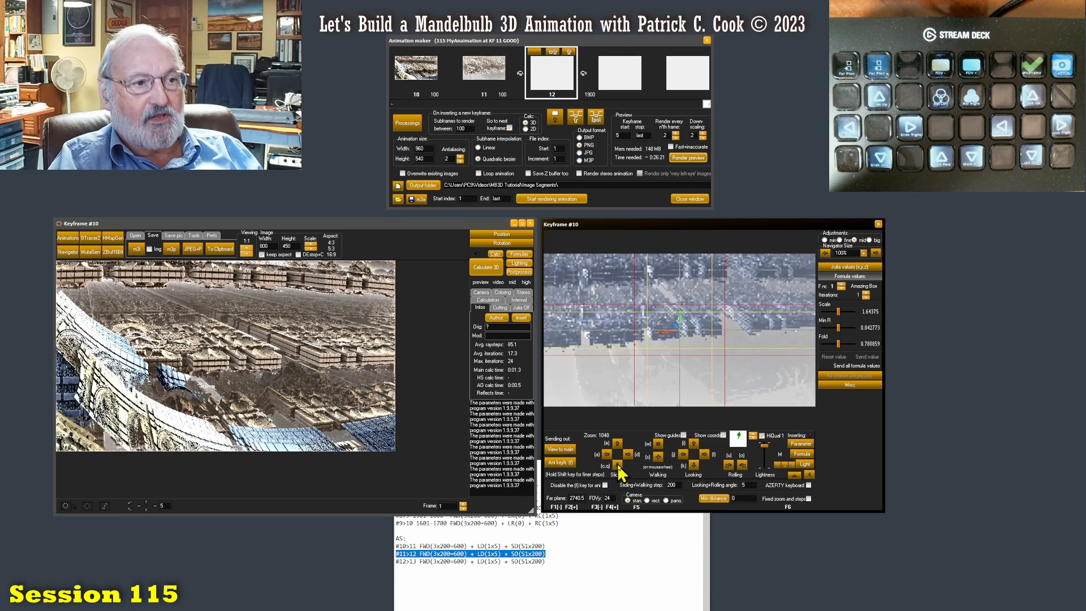
pyautogui.click(566, 464)
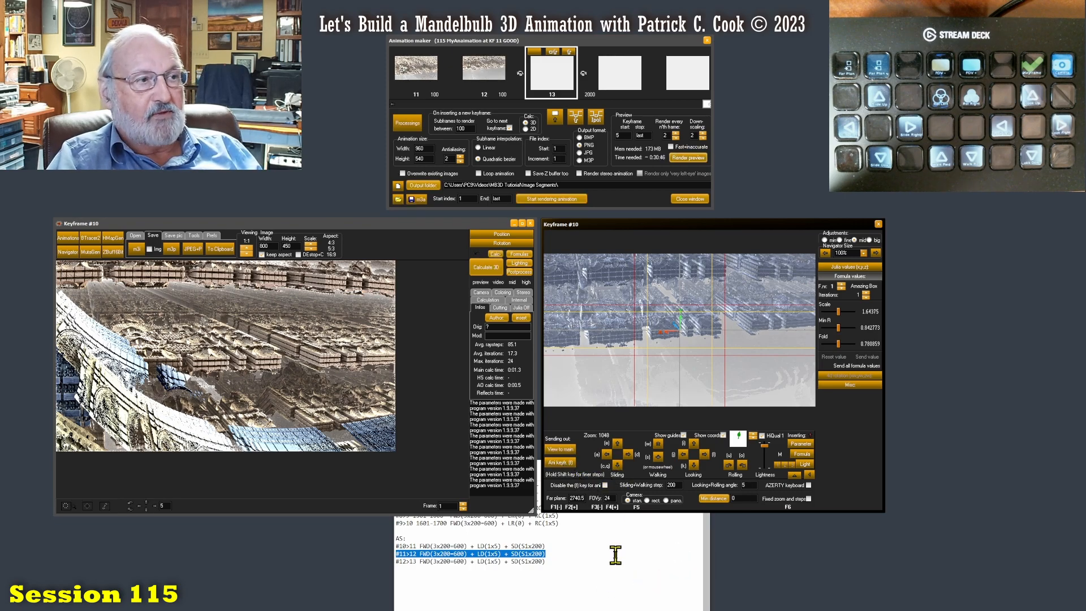
# - Highlight the #12>13 note, apply FWD(3x200=600) + LD(1x5) + SD(S1x200) to the navigator camera, and insert keyframe 13
pyautogui.moveTo(559, 561); pyautogui.dragTo(395, 560)
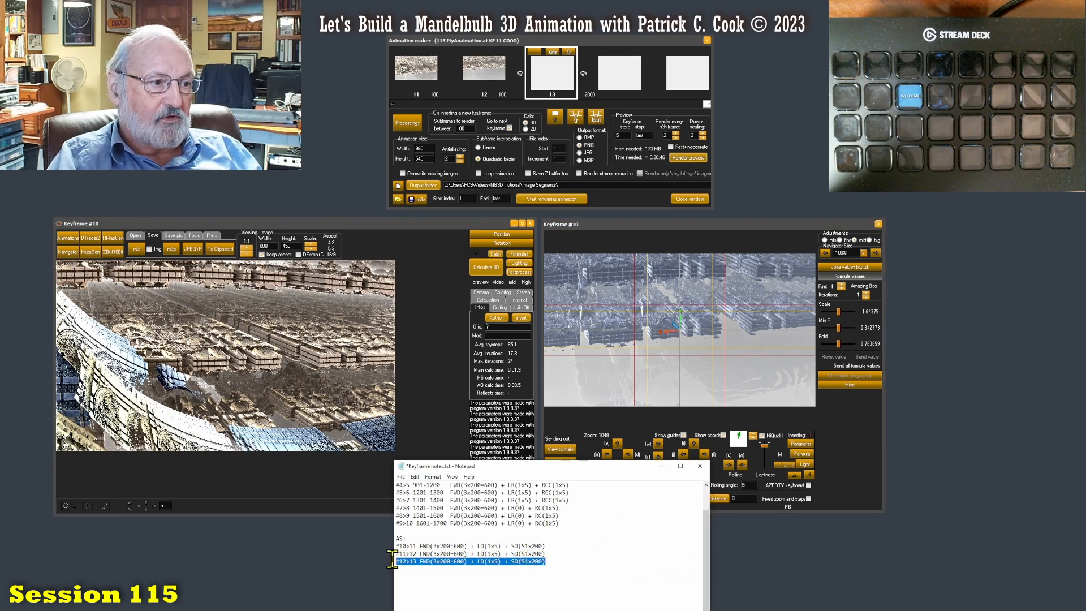
pyautogui.click(835, 447)
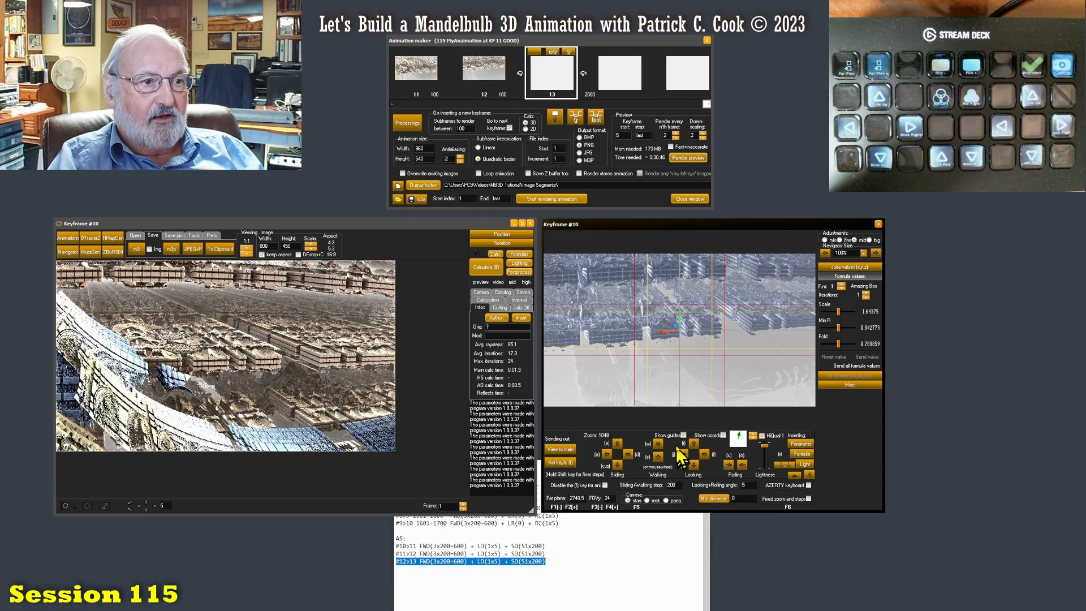
pyautogui.click(659, 443)
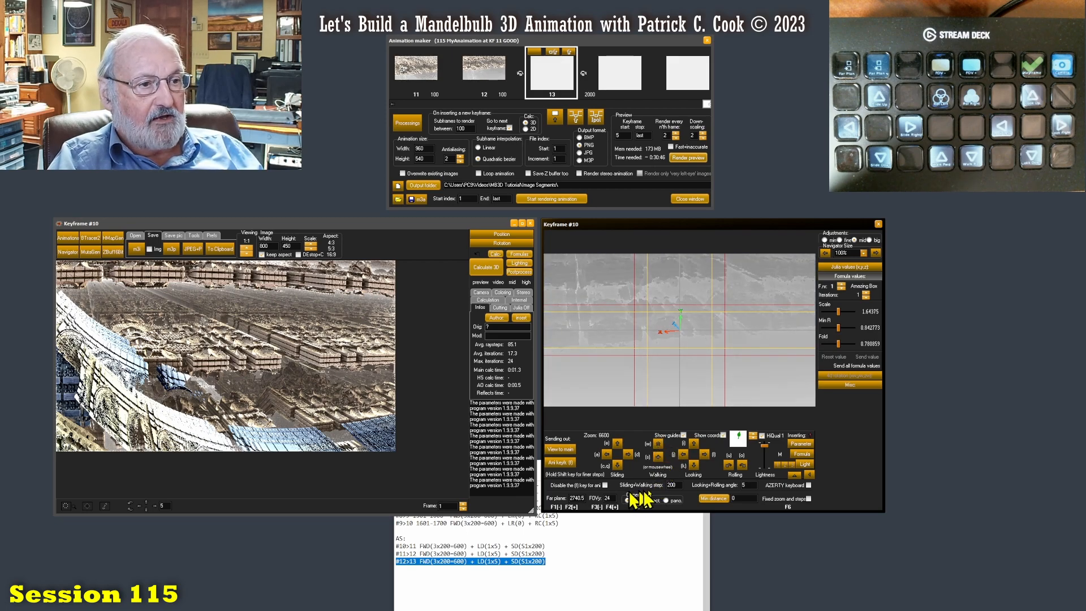
pyautogui.click(695, 465)
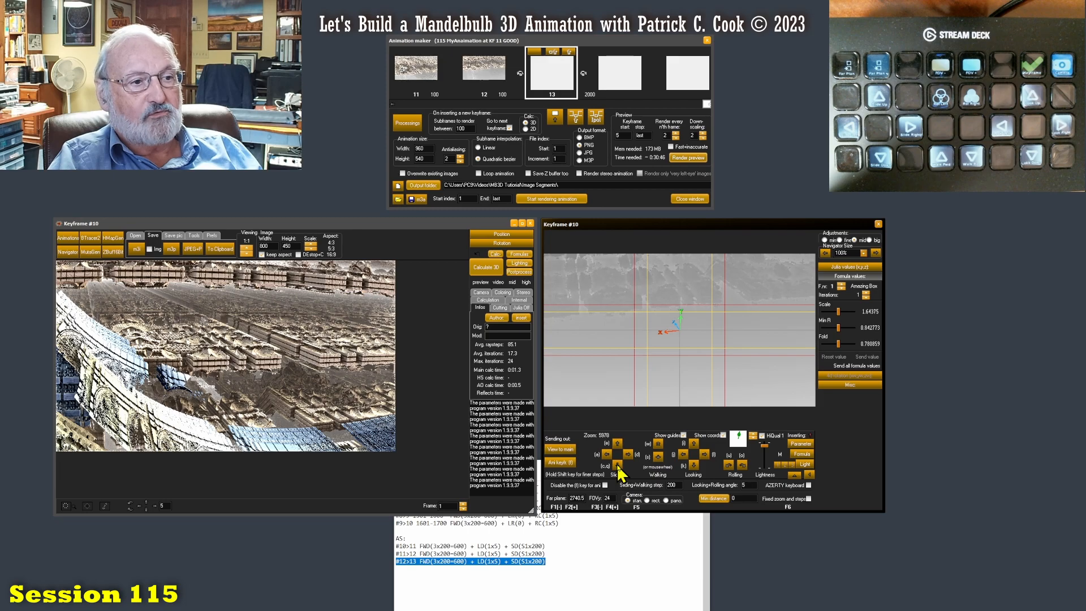
pyautogui.click(561, 462)
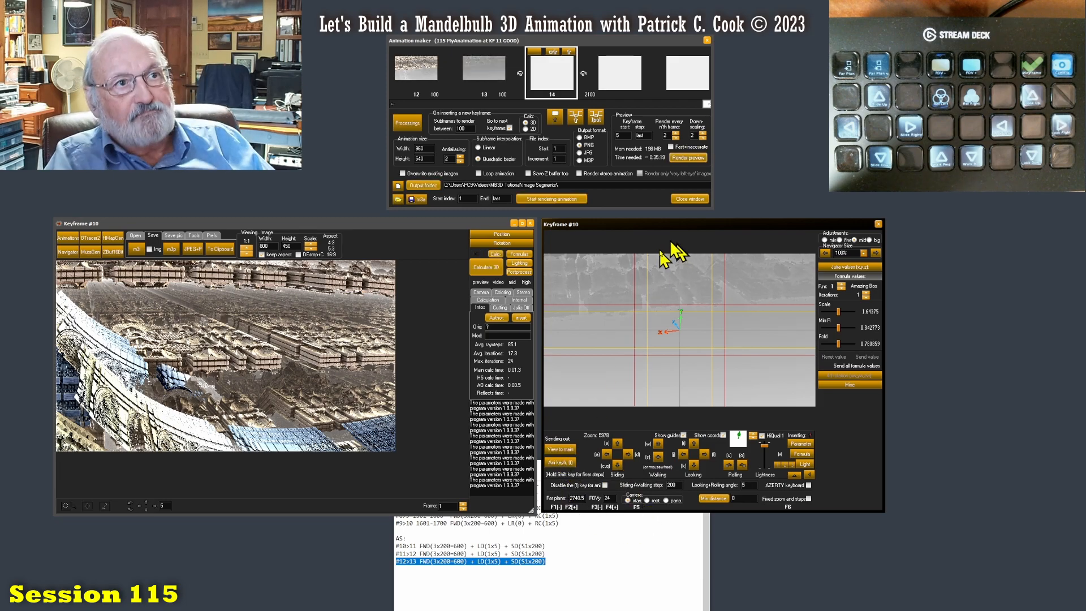
# - Bring keyframe 12 back into the strip's centre, set the preview start keyframe to 11 and select the stop value for editing
pyautogui.moveTo(707, 105); pyautogui.dragTo(654, 105)
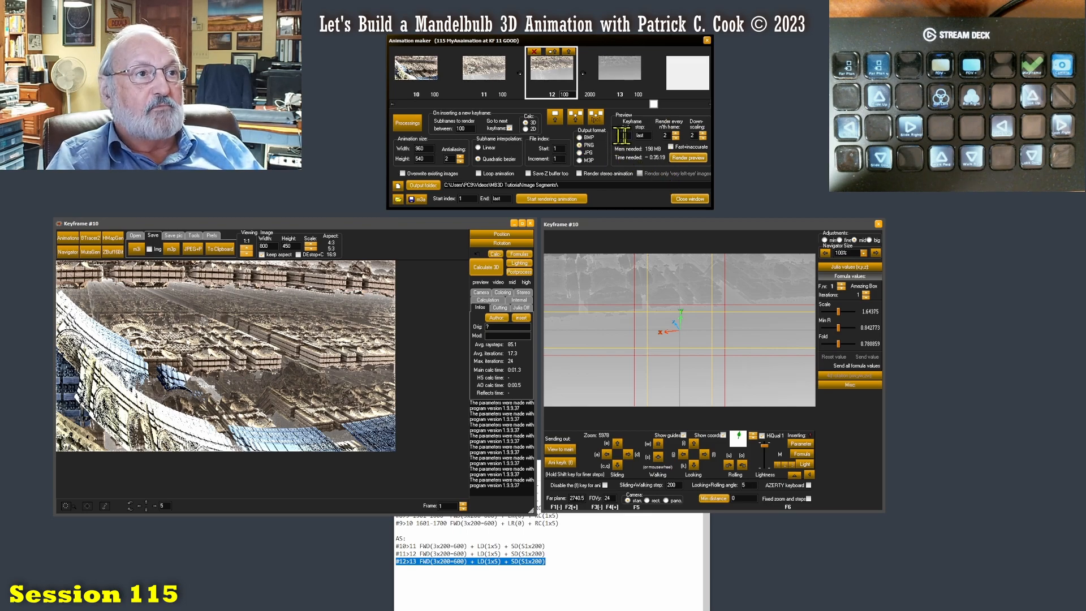
pyautogui.moveTo(623, 136); pyautogui.dragTo(600, 141)
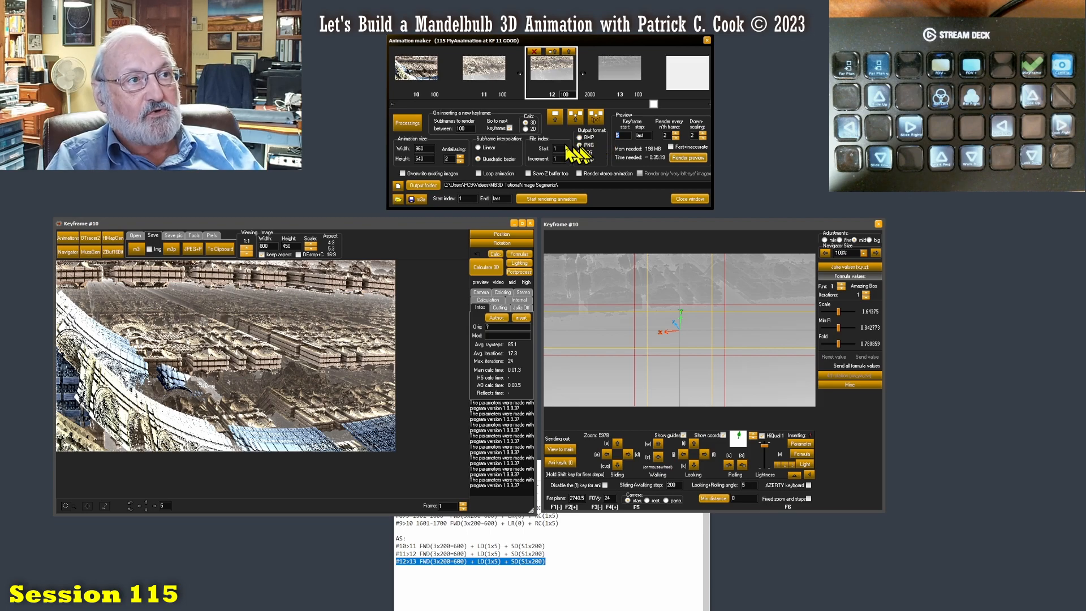
pyautogui.write('11')
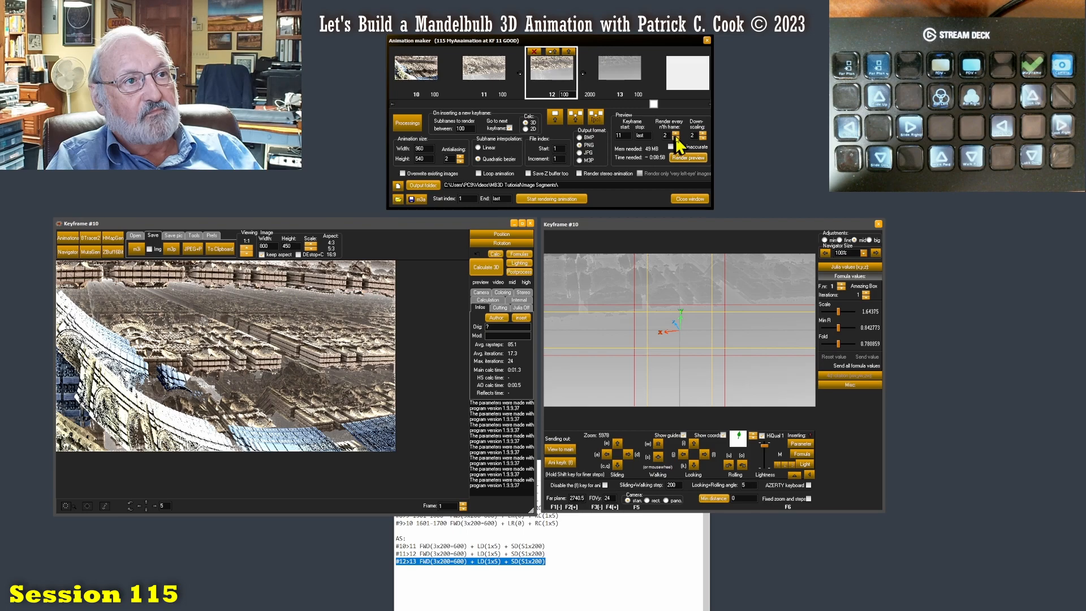
pyautogui.doubleClick(649, 135)
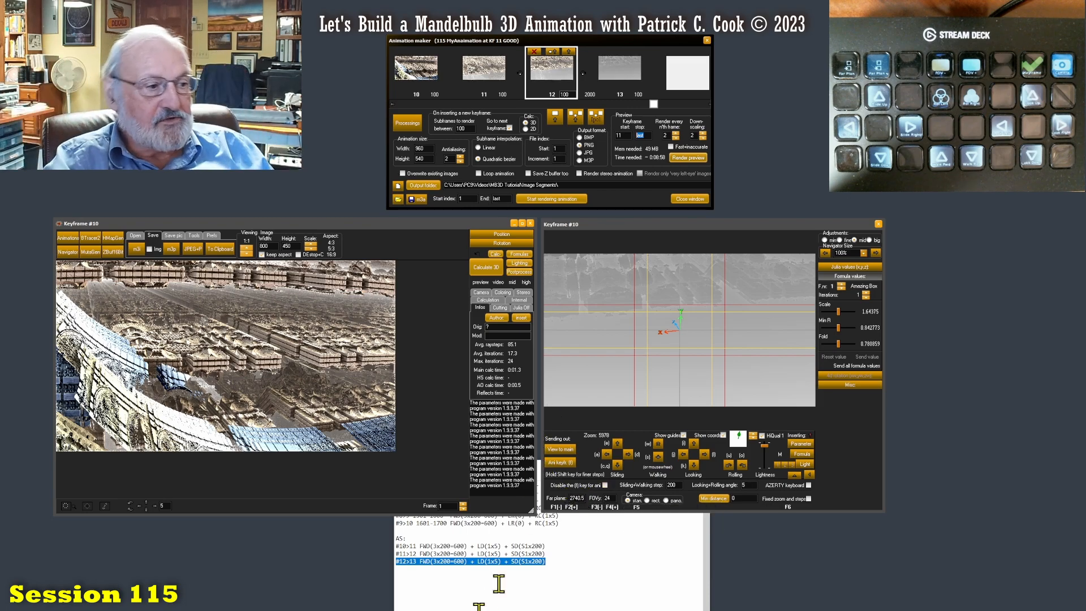
# - Switch to the whiteboard and sketch a black irregular object with two red vertical lines, one beside it labelled N and one through it
pyautogui.hotkey('alt', 'Tab')
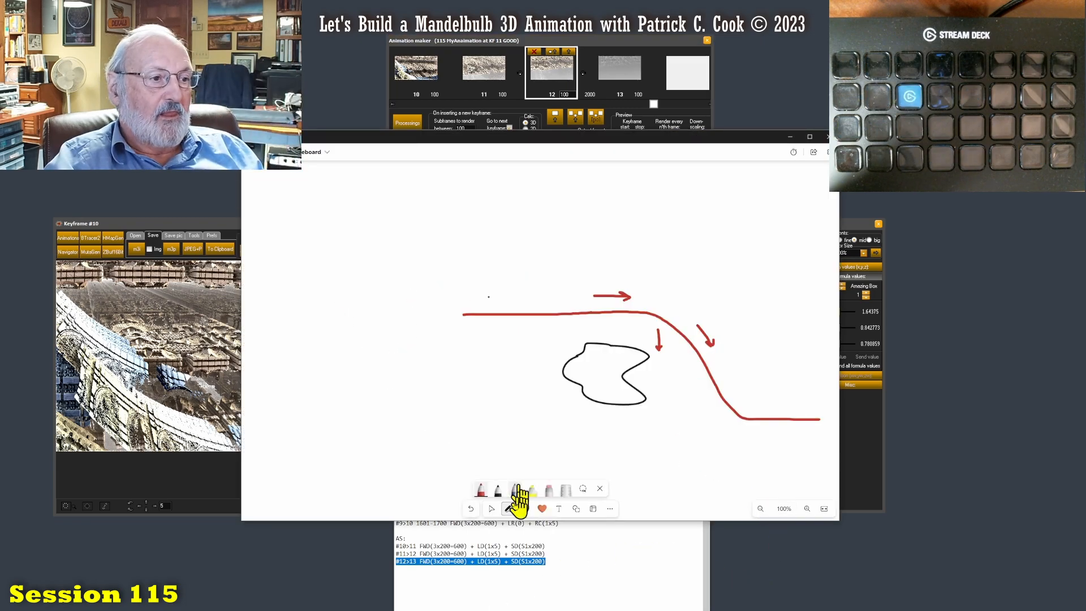
pyautogui.click(498, 490)
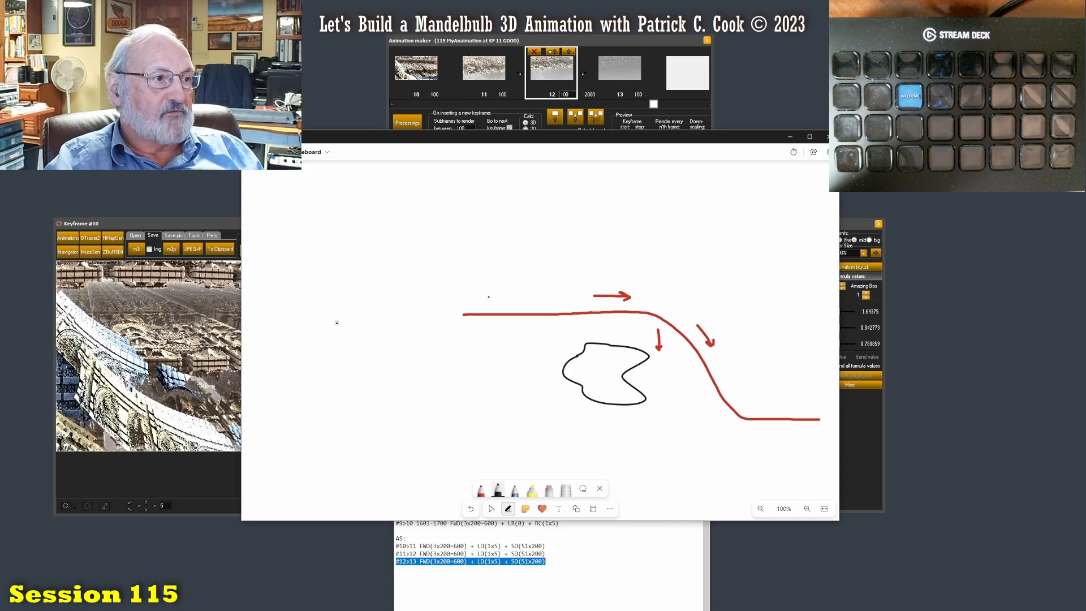
pyautogui.moveTo(371, 350); pyautogui.dragTo(357, 295)
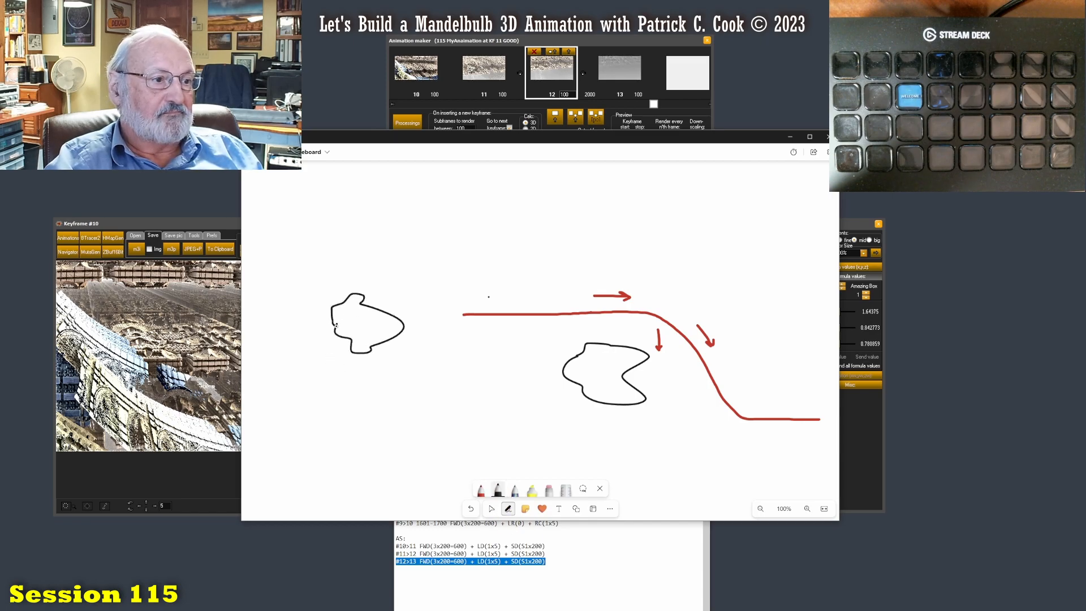
pyautogui.click(481, 490)
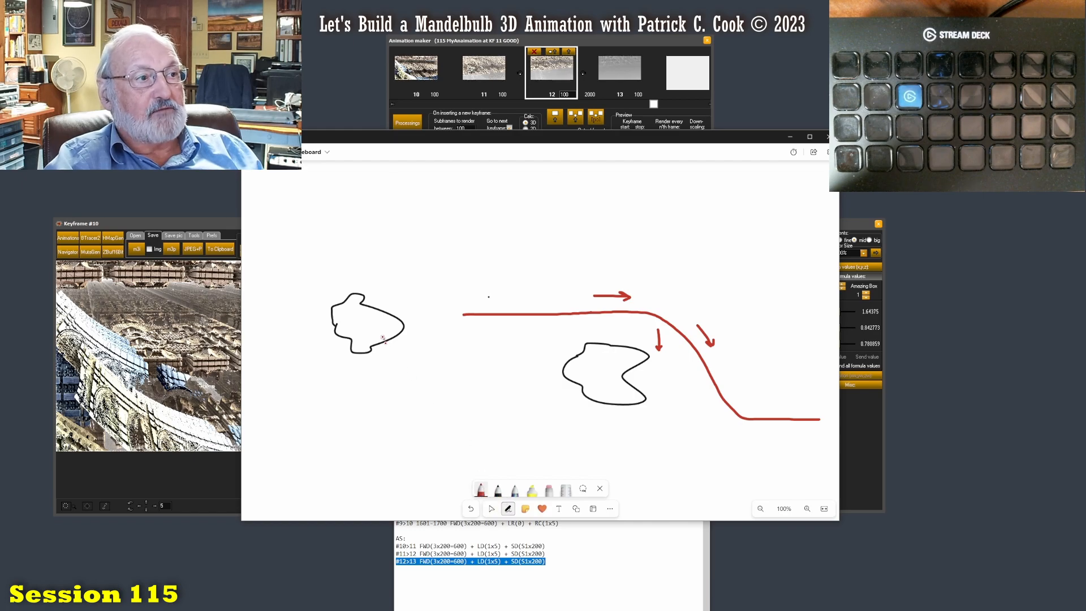
pyautogui.moveTo(415, 262); pyautogui.dragTo(427, 397)
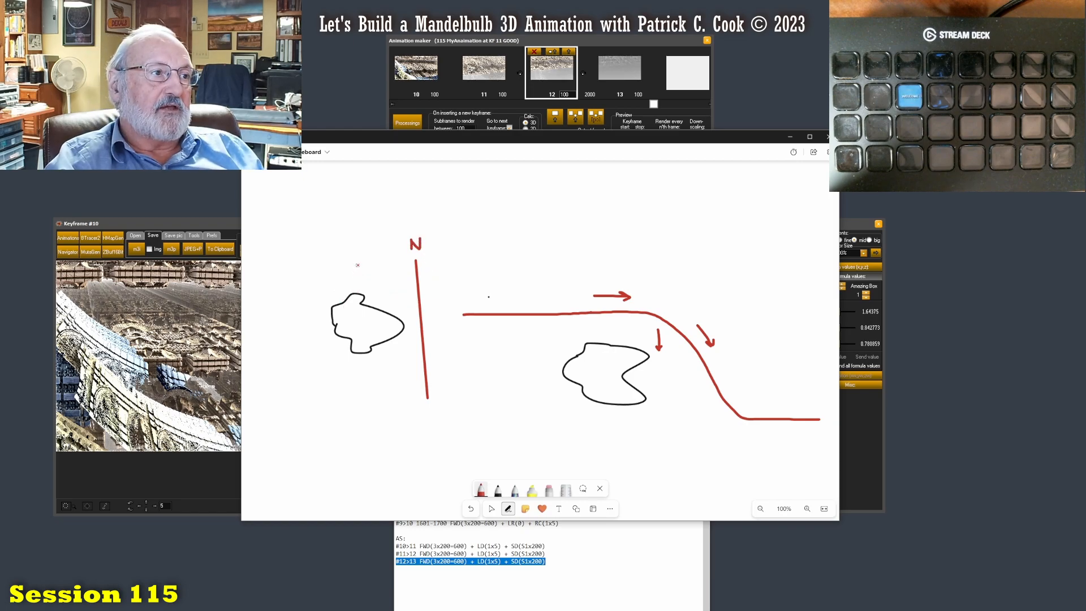
pyautogui.moveTo(357, 266); pyautogui.dragTo(361, 395)
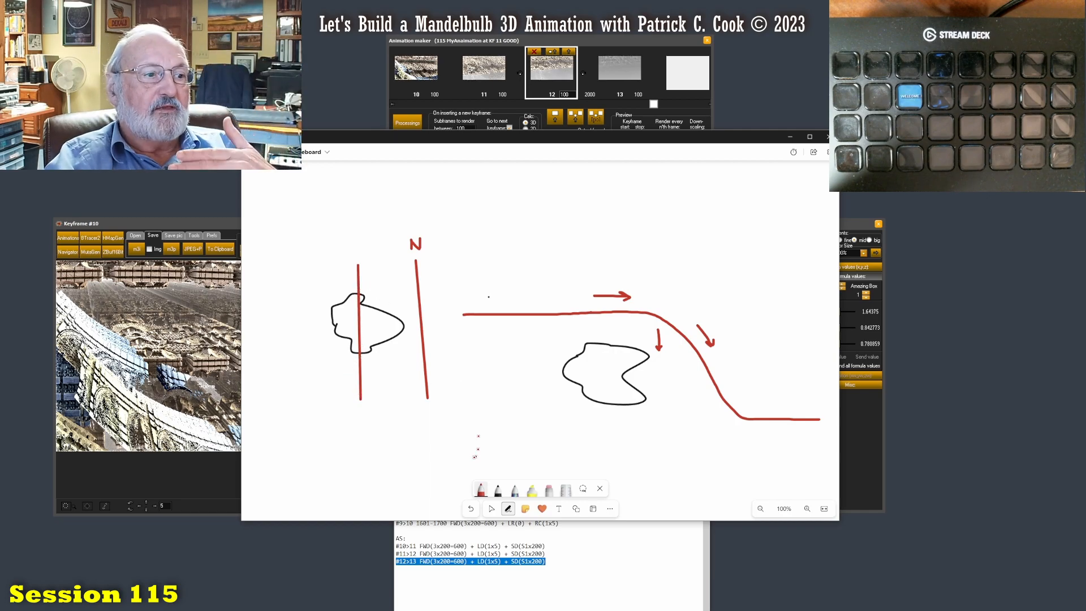
# - Draw black crossing strokes over the part of the object between the two red lines and minimize the whiteboard
pyautogui.click(498, 490)
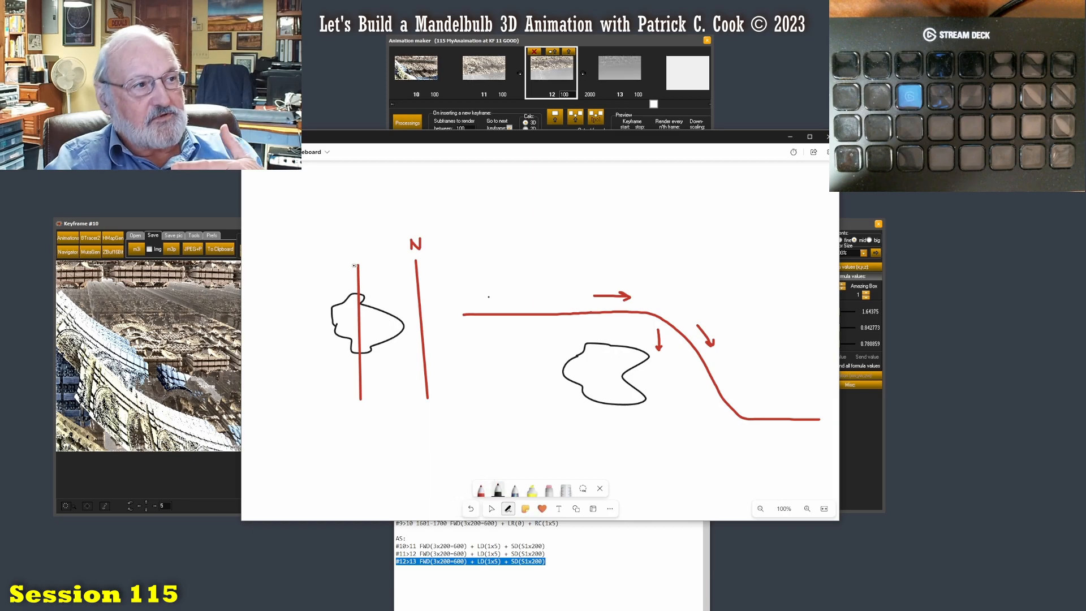
pyautogui.moveTo(395, 269); pyautogui.dragTo(371, 334)
pyautogui.moveTo(371, 276)
pyautogui.mouseDown()
pyautogui.moveTo(405, 333)
pyautogui.moveTo(372, 389)
pyautogui.mouseUp()
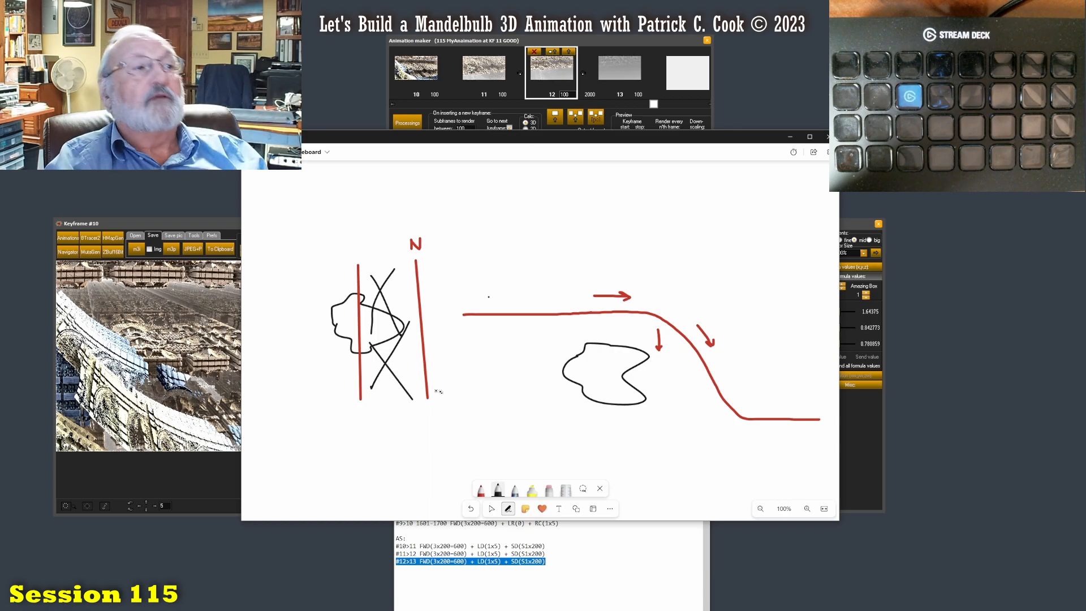
pyautogui.click(790, 137)
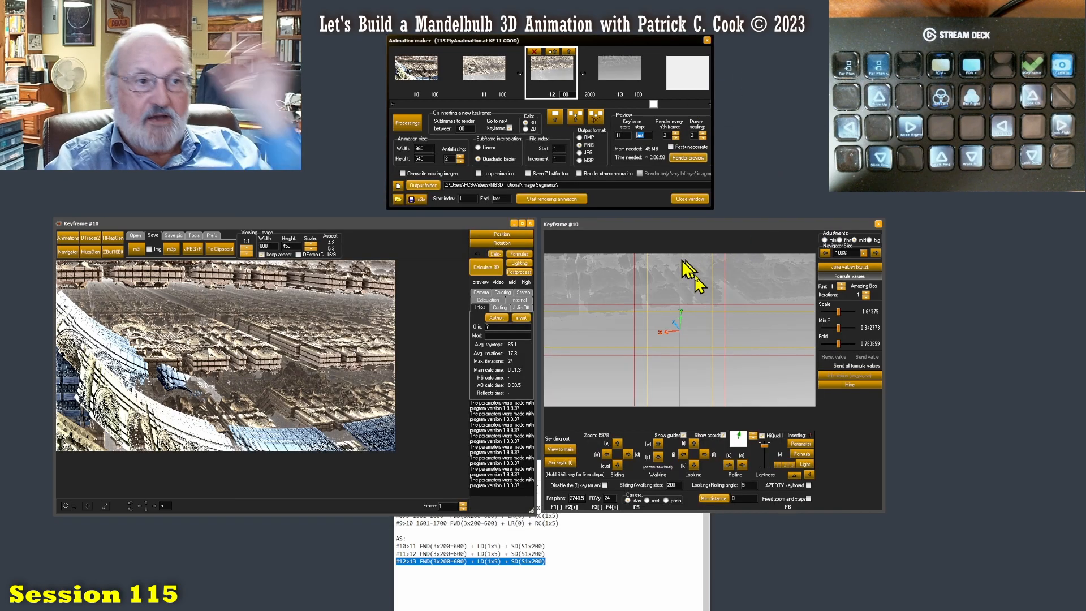